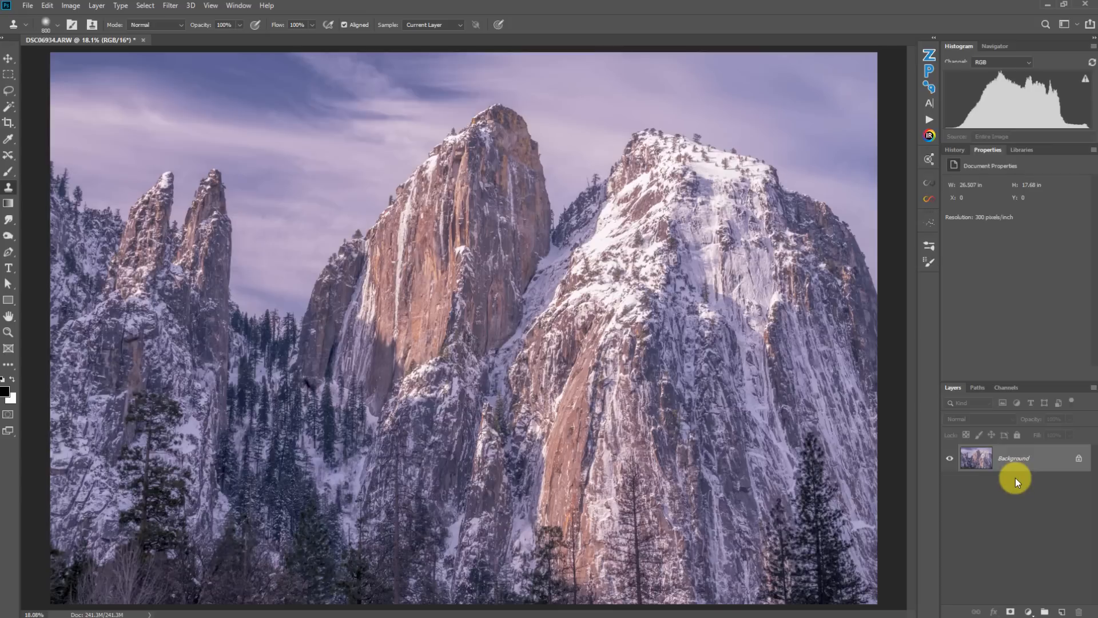
- Add a Curves adjustment layer and shape a gentle S-curve, lowering the shadows and lifting the highlights
click(1028, 611)
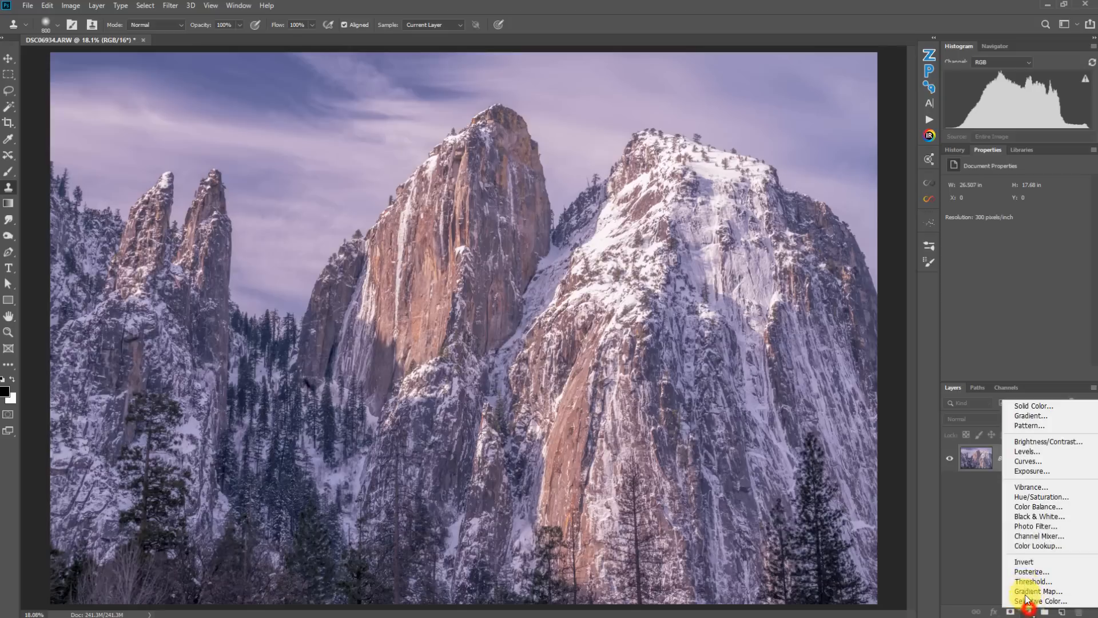
click(1018, 461)
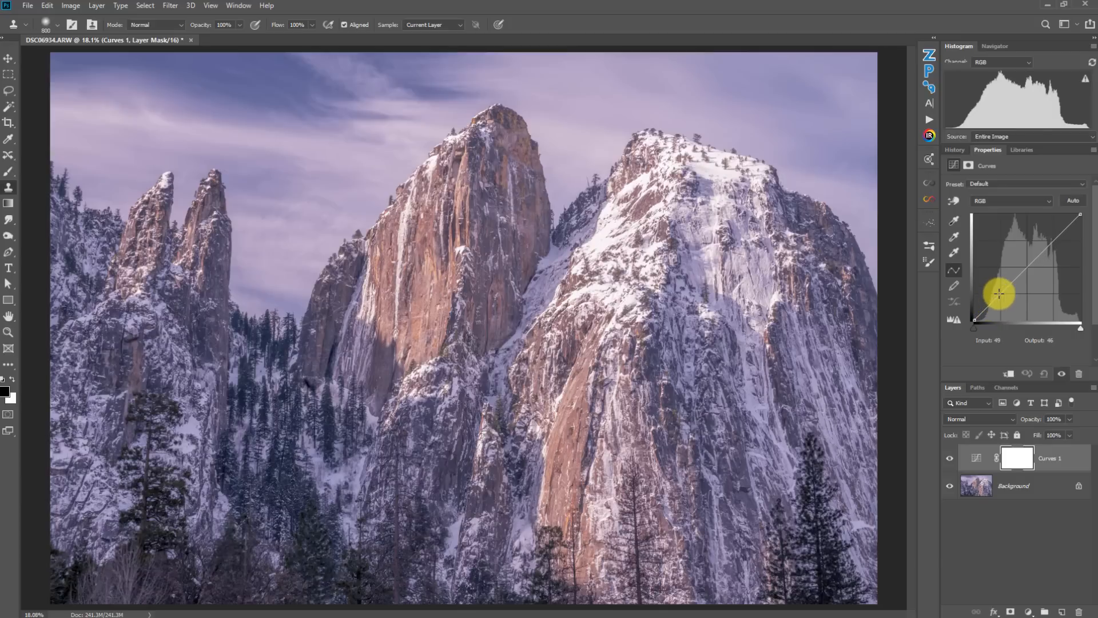
drag(1000, 294, 1003, 300)
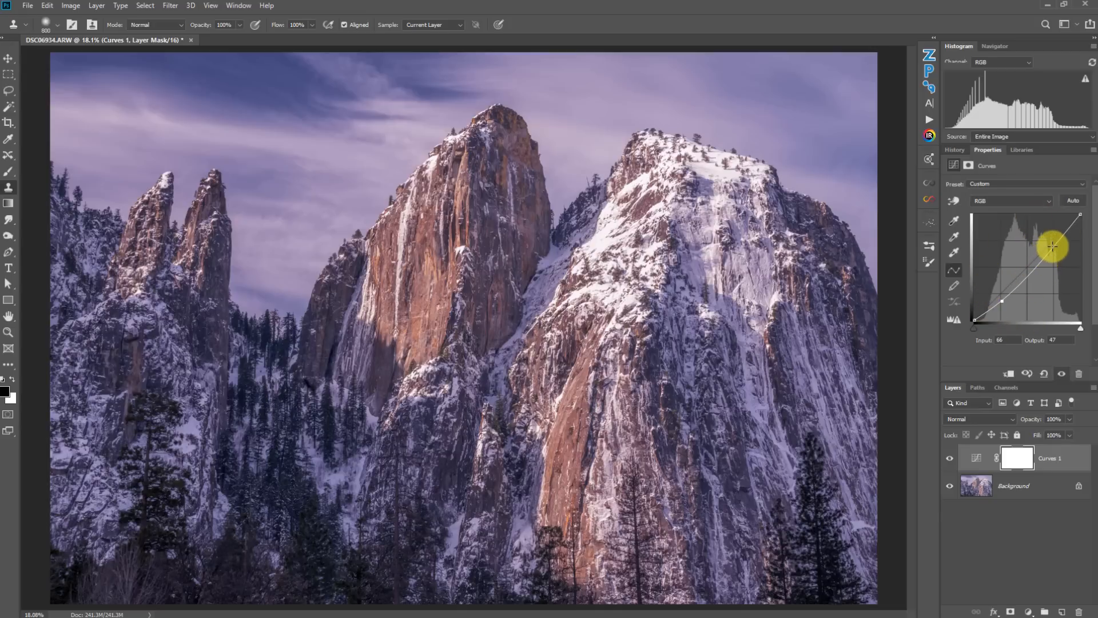
drag(1053, 246, 1054, 242)
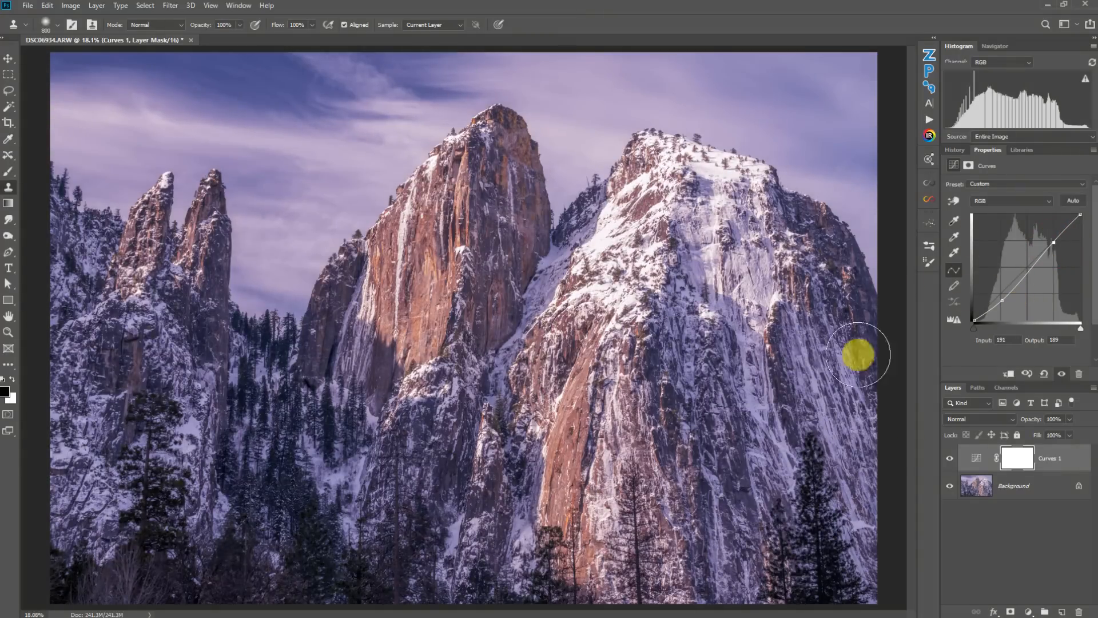
- Toggle the Curves 1 layer's visibility off and on to compare before and after
click(948, 459)
click(949, 459)
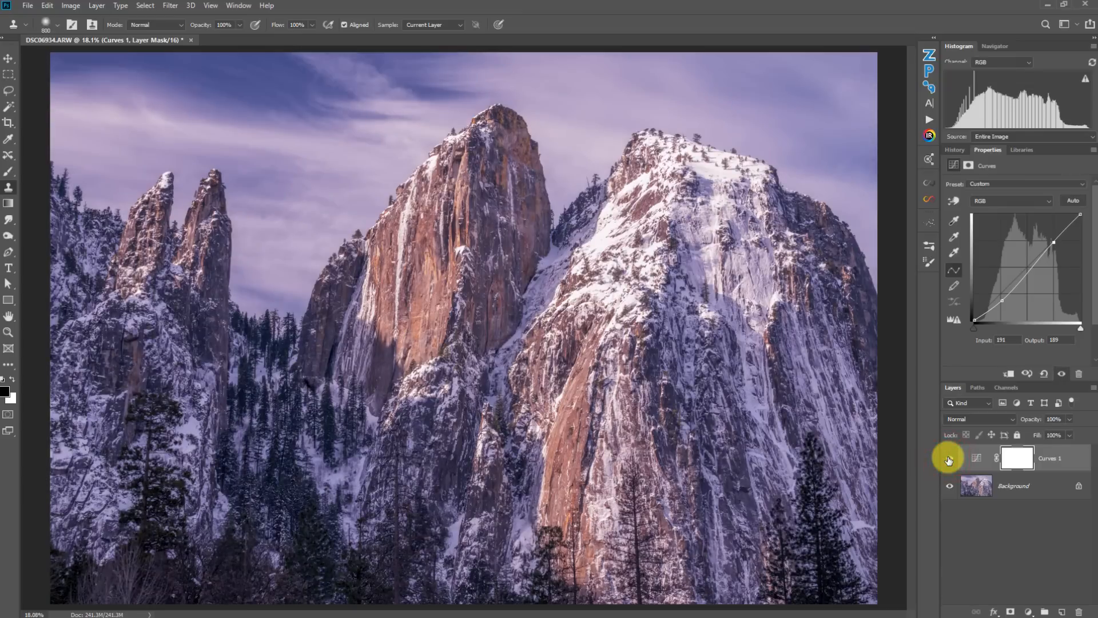
click(1006, 300)
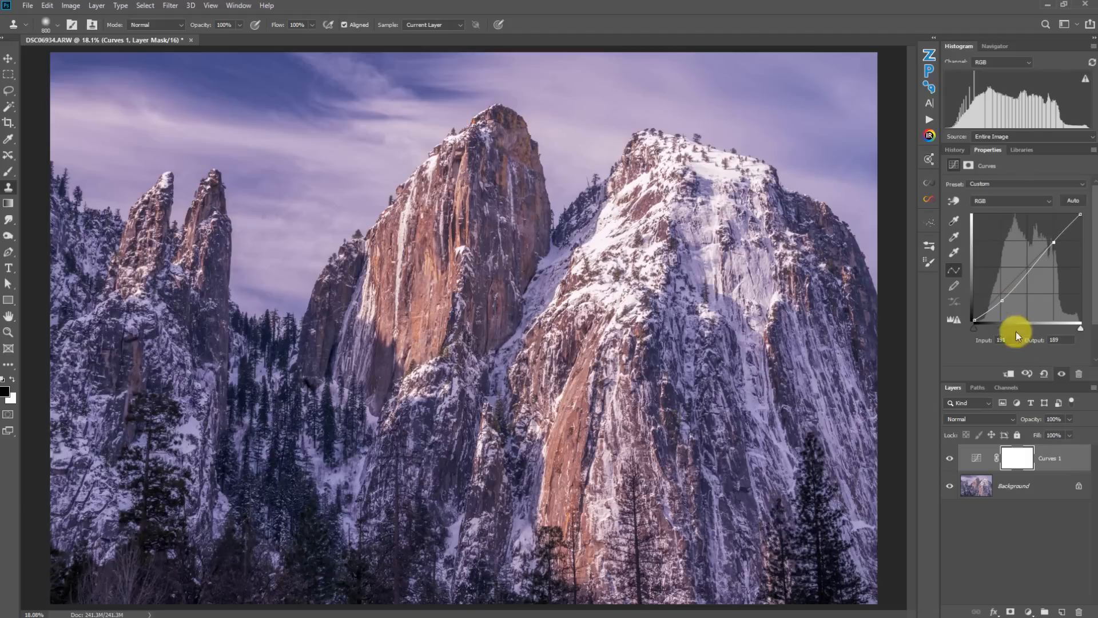
- Set the Curves 1 layer's opacity to 50%
click(1068, 420)
drag(1066, 432, 1044, 434)
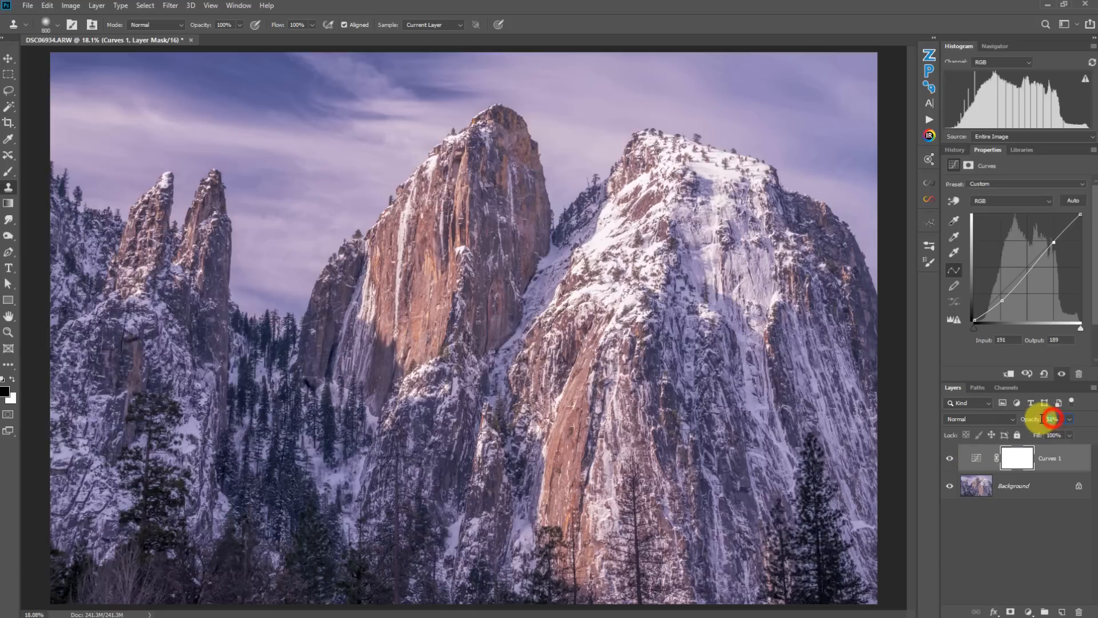
drag(1043, 433, 1041, 433)
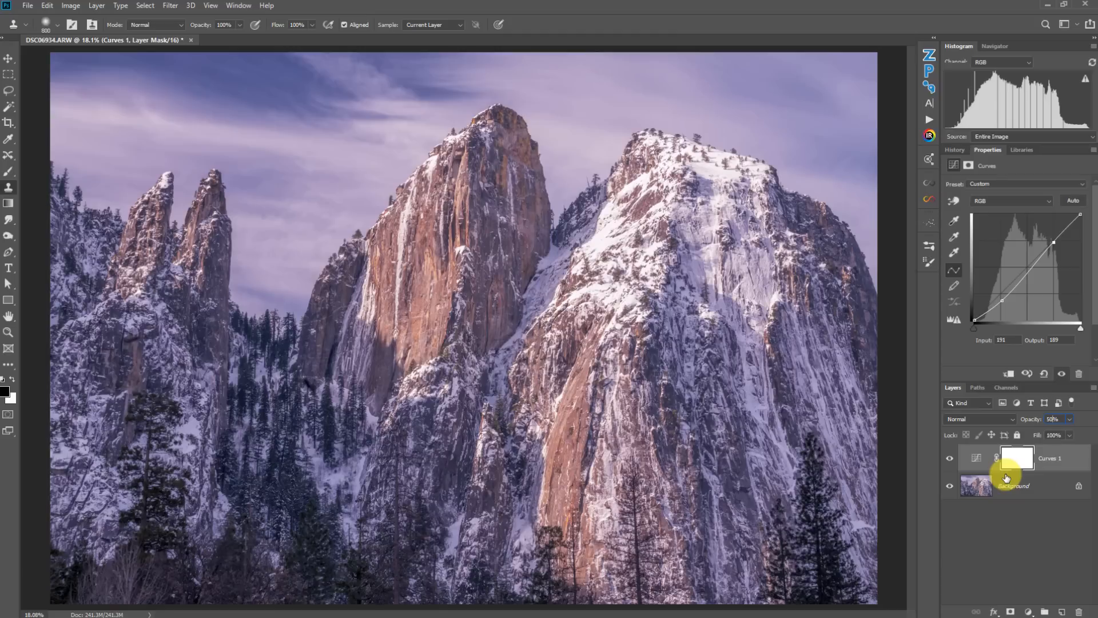
click(1090, 424)
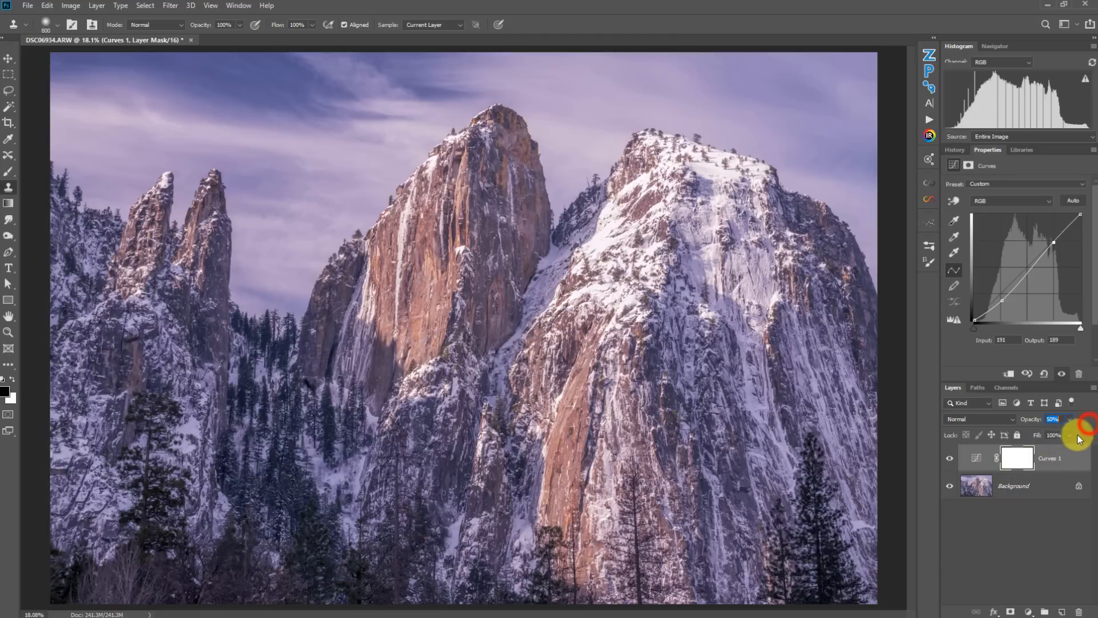
click(1068, 435)
mouse_move(1071, 449)
mouse_down()
mouse_move(1035, 444)
mouse_move(1086, 449)
mouse_up()
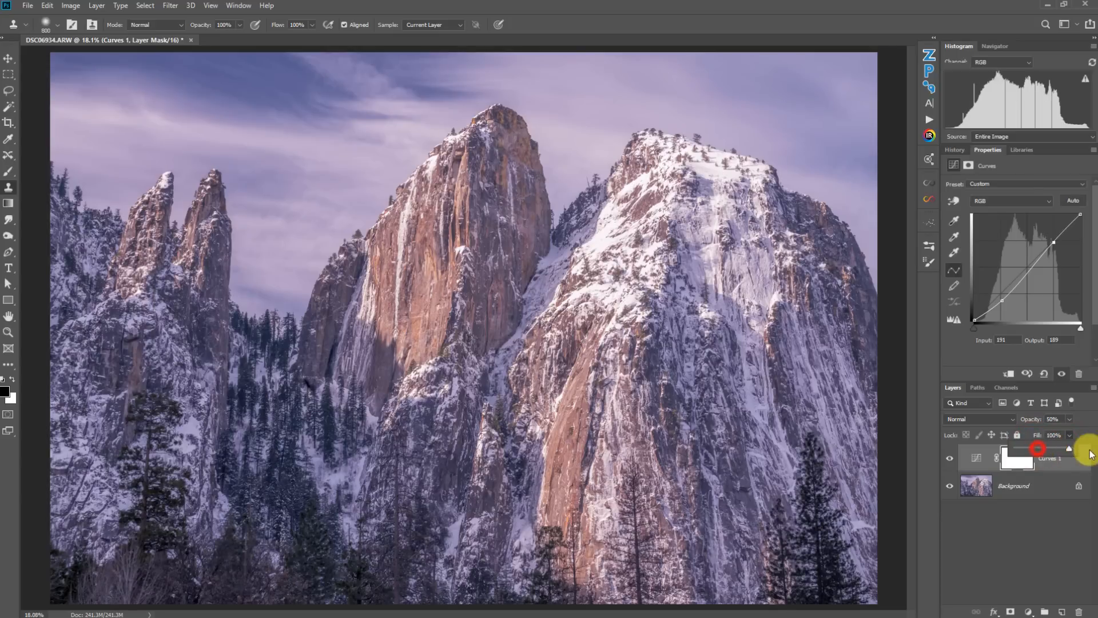
click(965, 415)
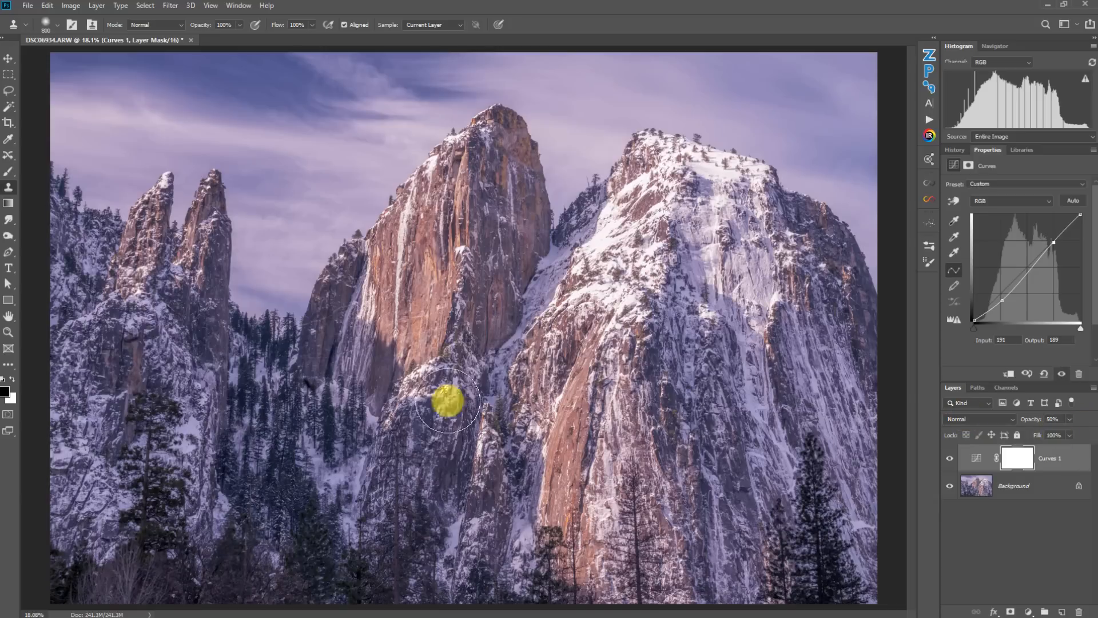
- Add a text layer over the trees with the Type tool and enter YOSEMITE
key(t)
click(244, 430)
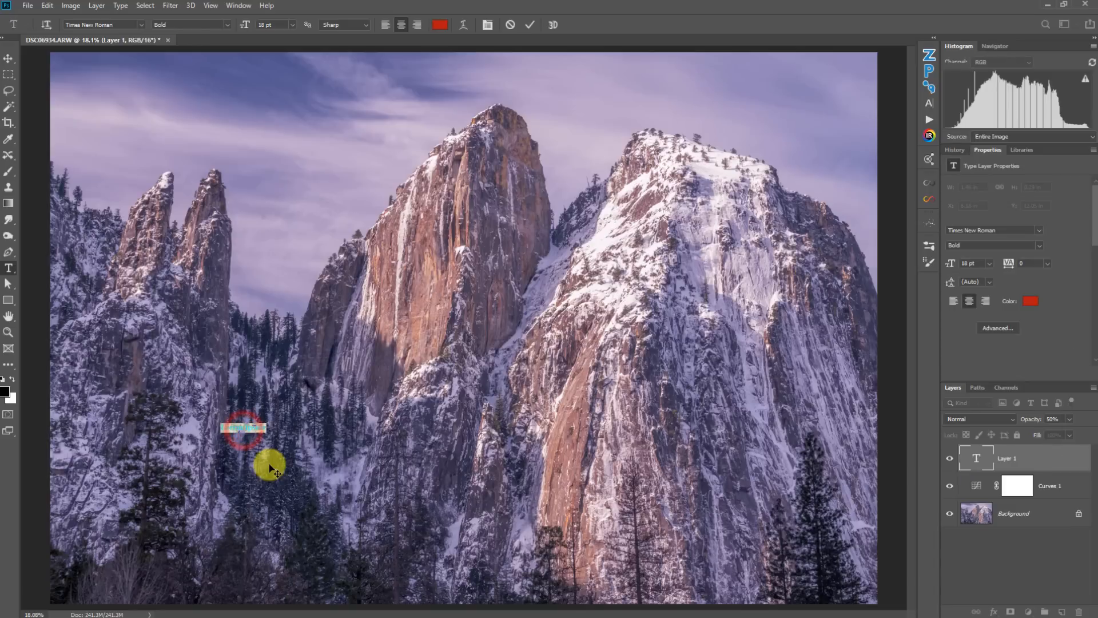
text(TYPING)
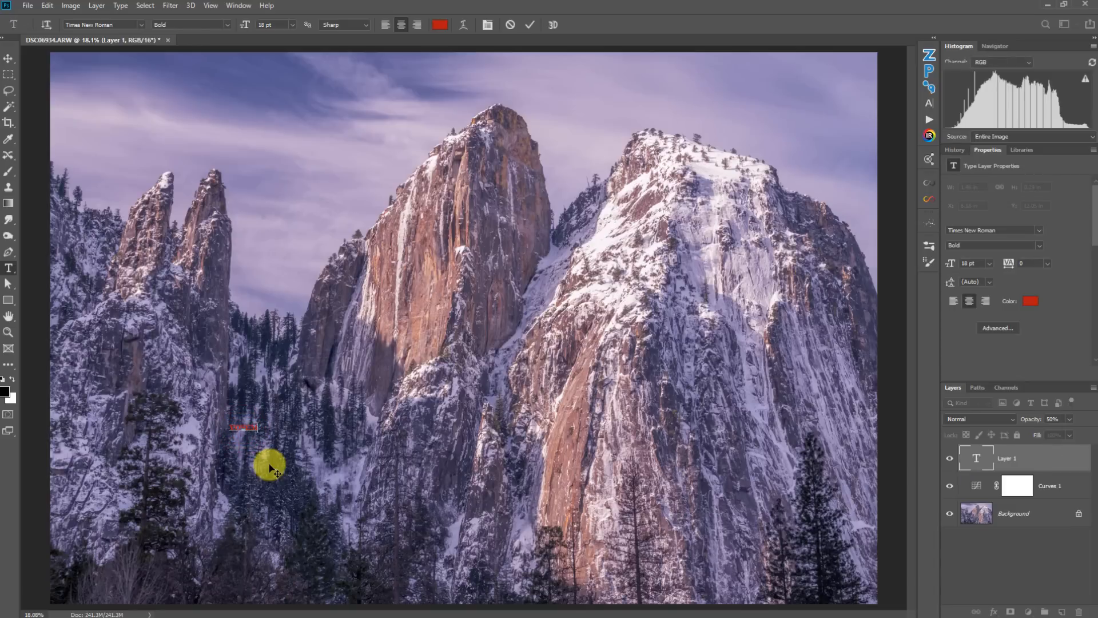
- Select all the text and change its colour to white
key(ctrl+a)
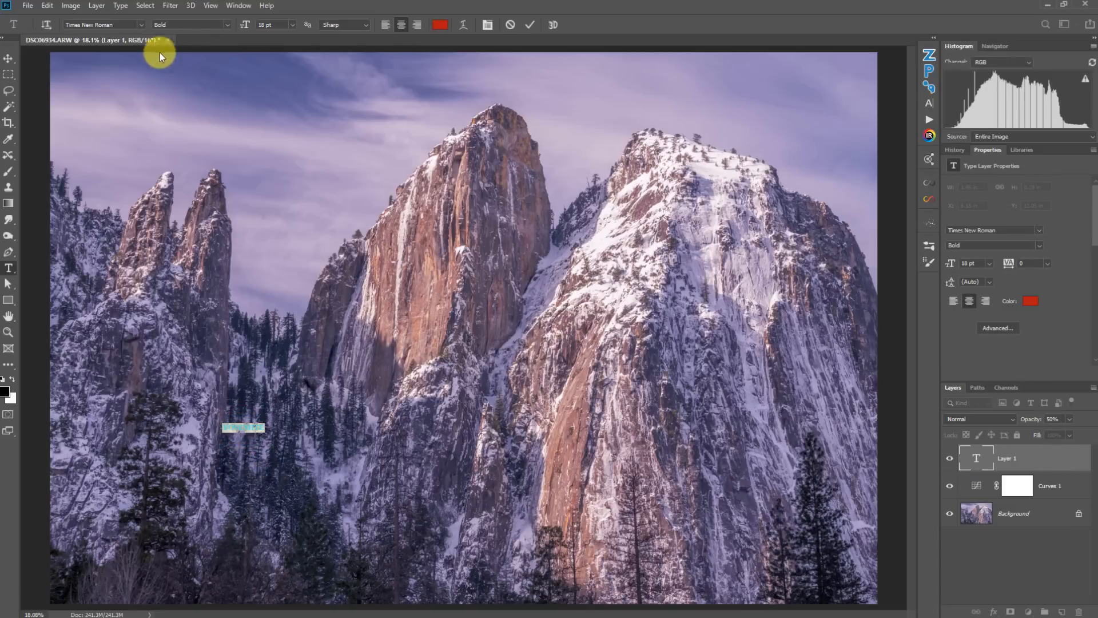
click(439, 24)
click(1037, 471)
key(Return)
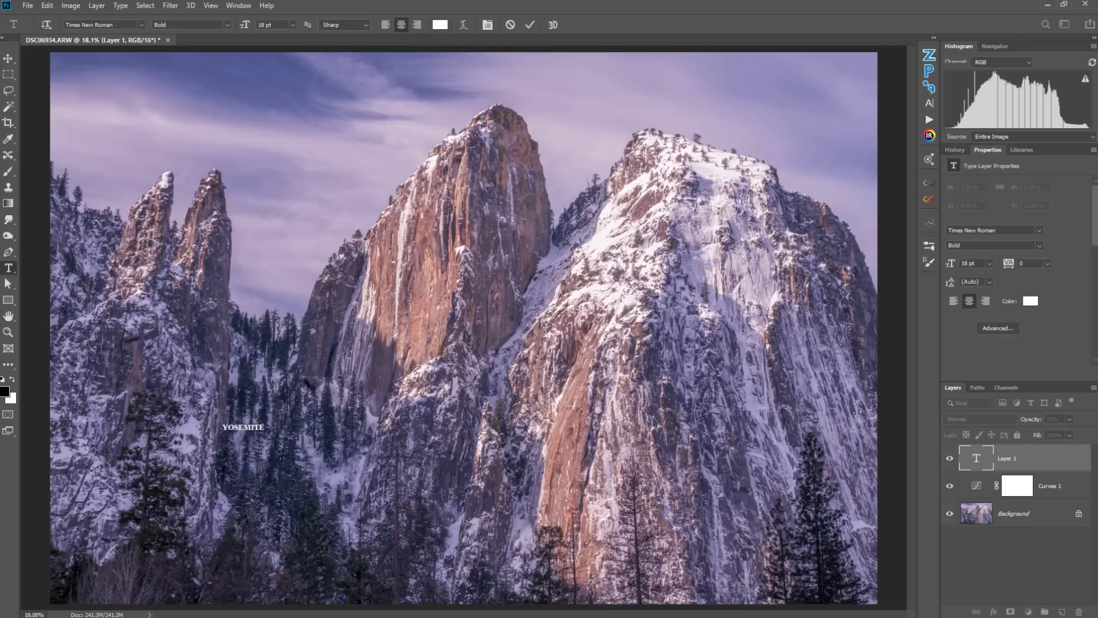
- Change the text's font to Bebas Neue
click(141, 24)
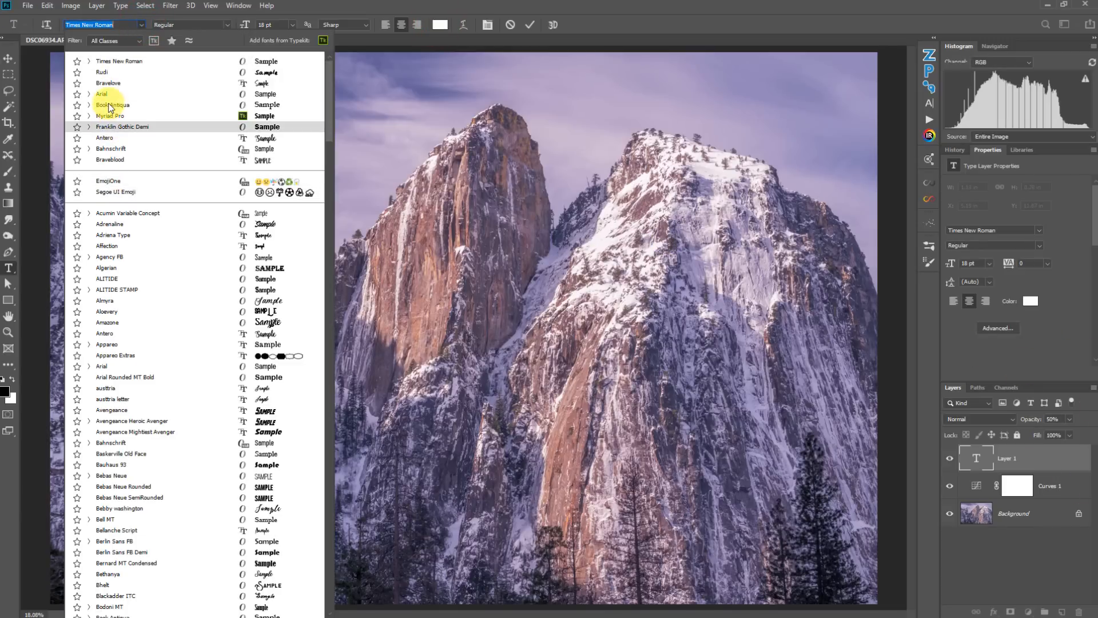
scroll(114, 400, down, 5)
scroll(125, 401, up, 1)
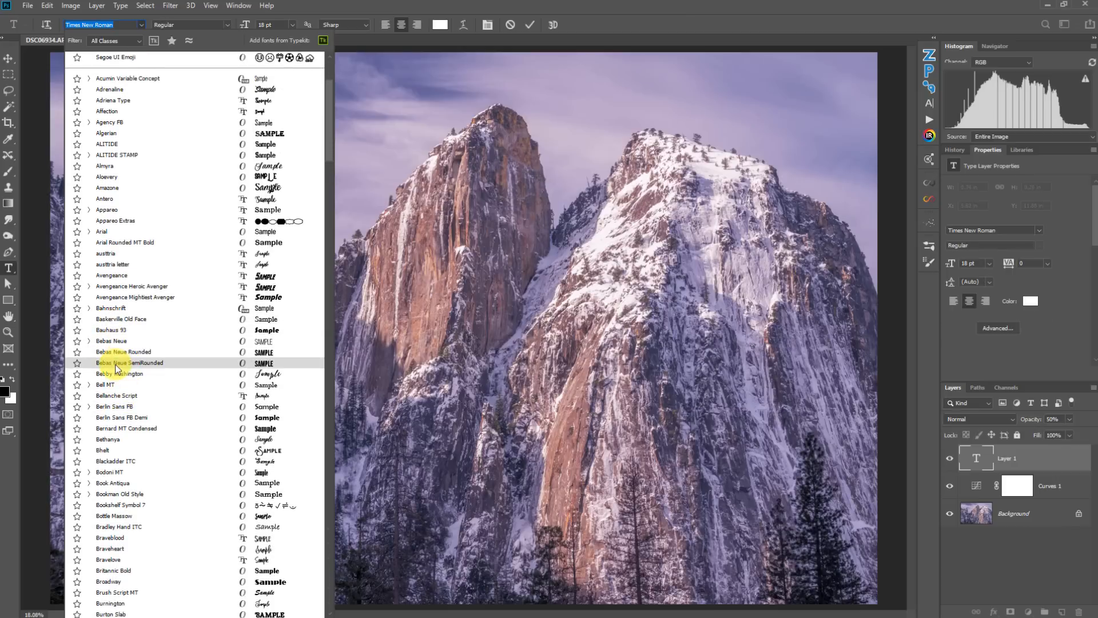
click(114, 340)
- Free-transform the text, scaling it up to span the lower middle of the photo
click(1019, 438)
key(ctrl+t)
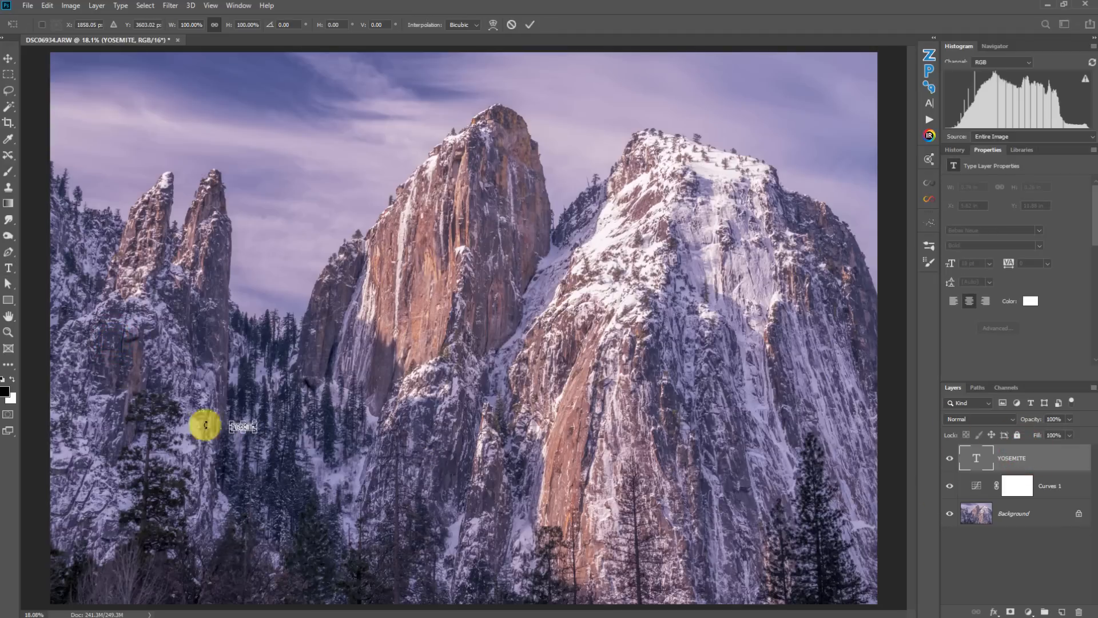
drag(255, 423, 645, 262)
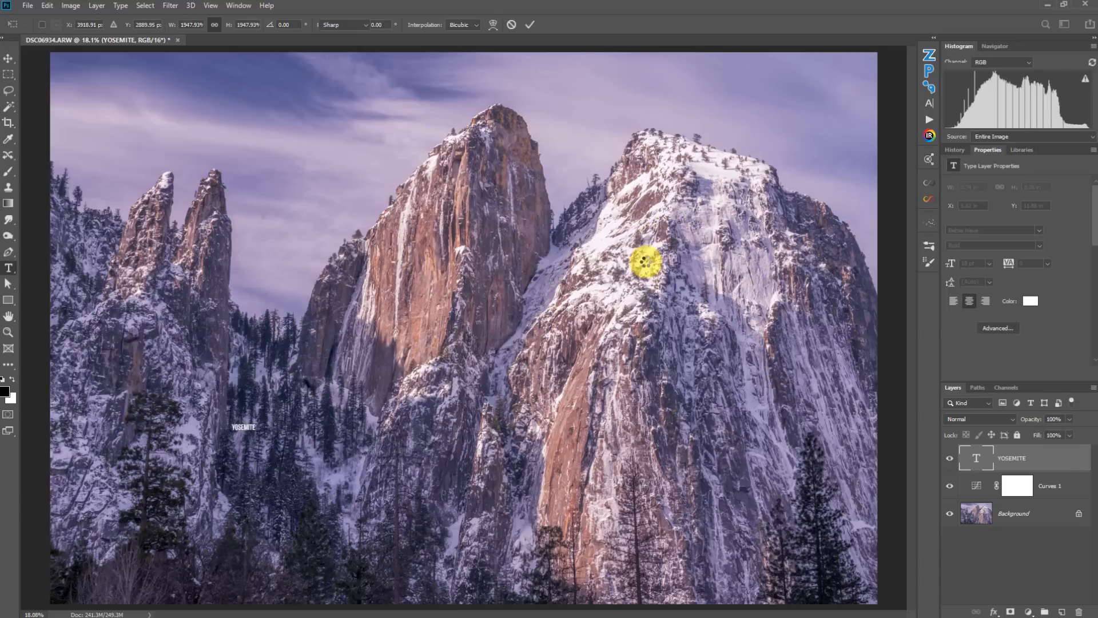
key(Return)
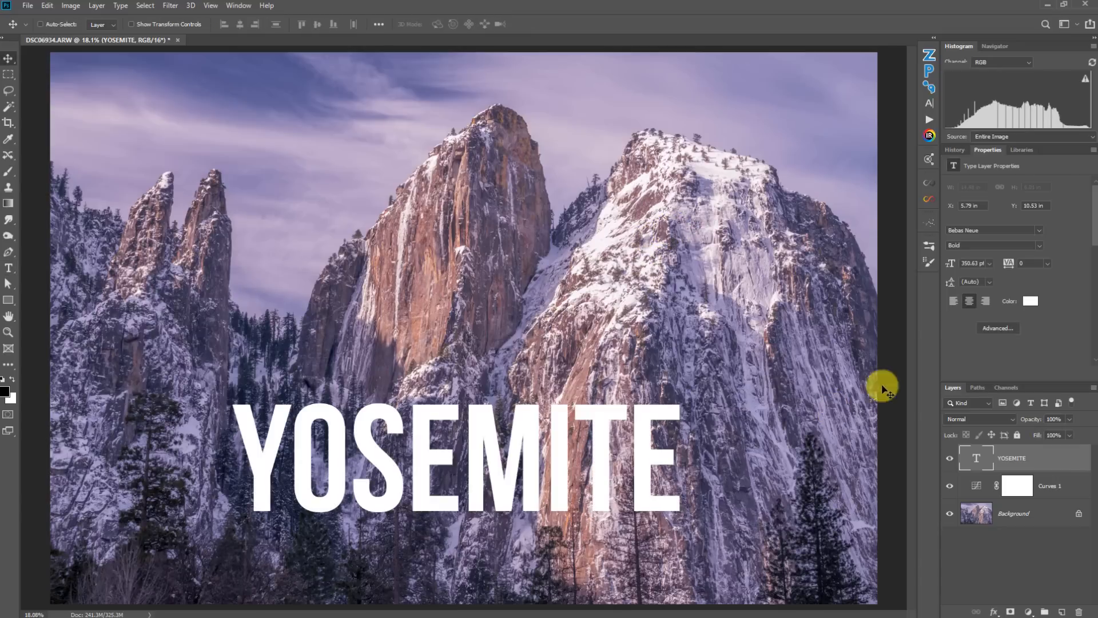
- Open the text layer's style and add a Drop Shadow with 35% opacity, 16 px distance, 27% spread, 103 px size
click(1074, 455)
double_click(1074, 455)
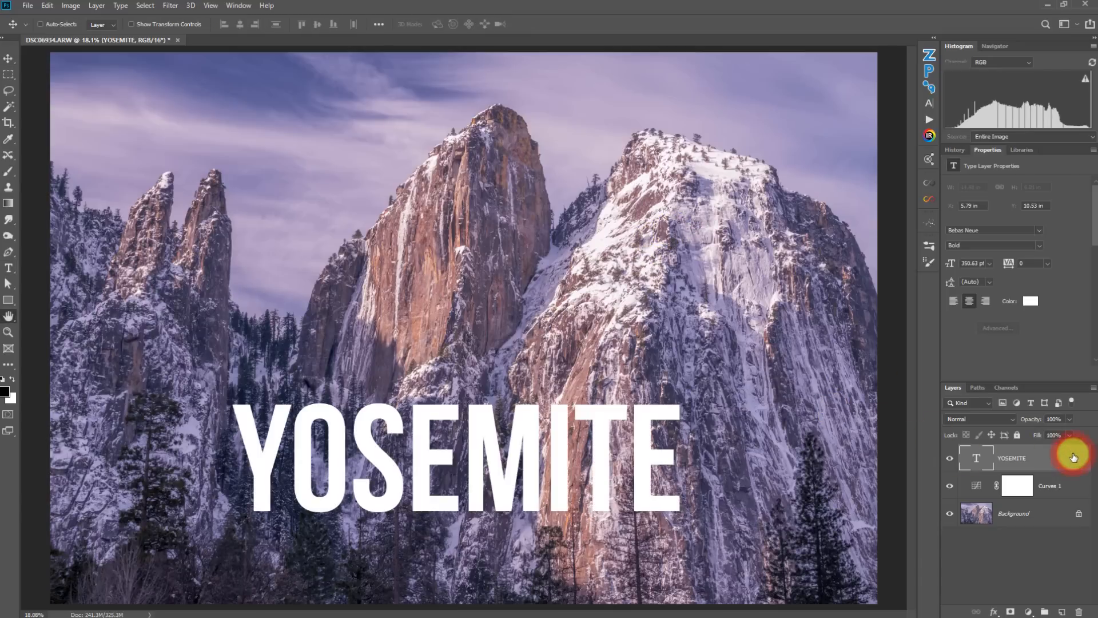
drag(475, 68, 519, 72)
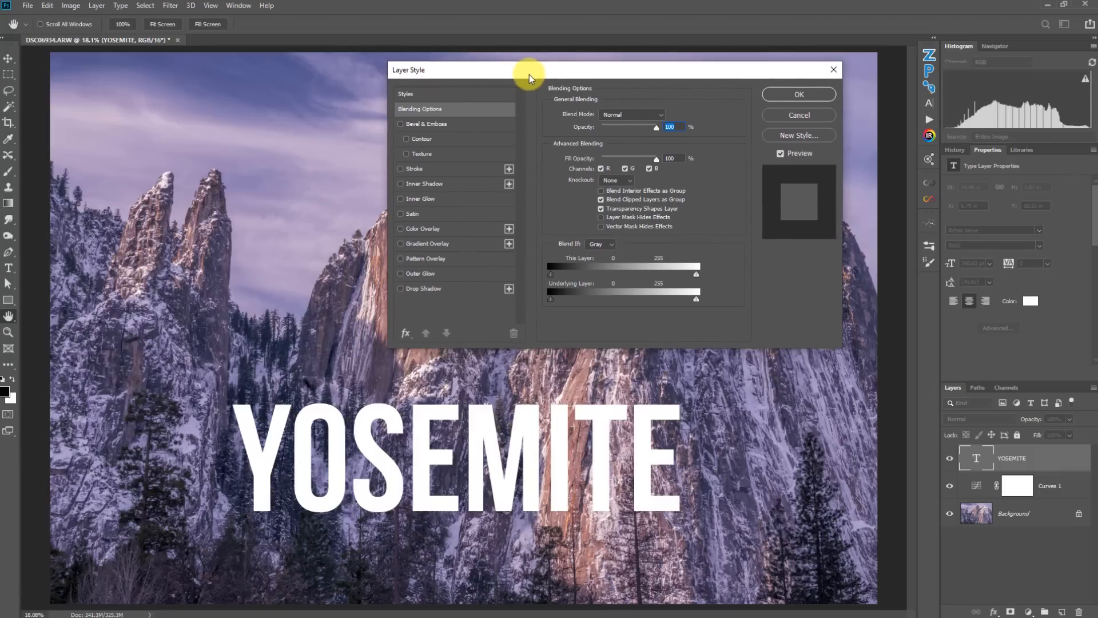
click(409, 290)
drag(594, 167, 614, 192)
click(592, 179)
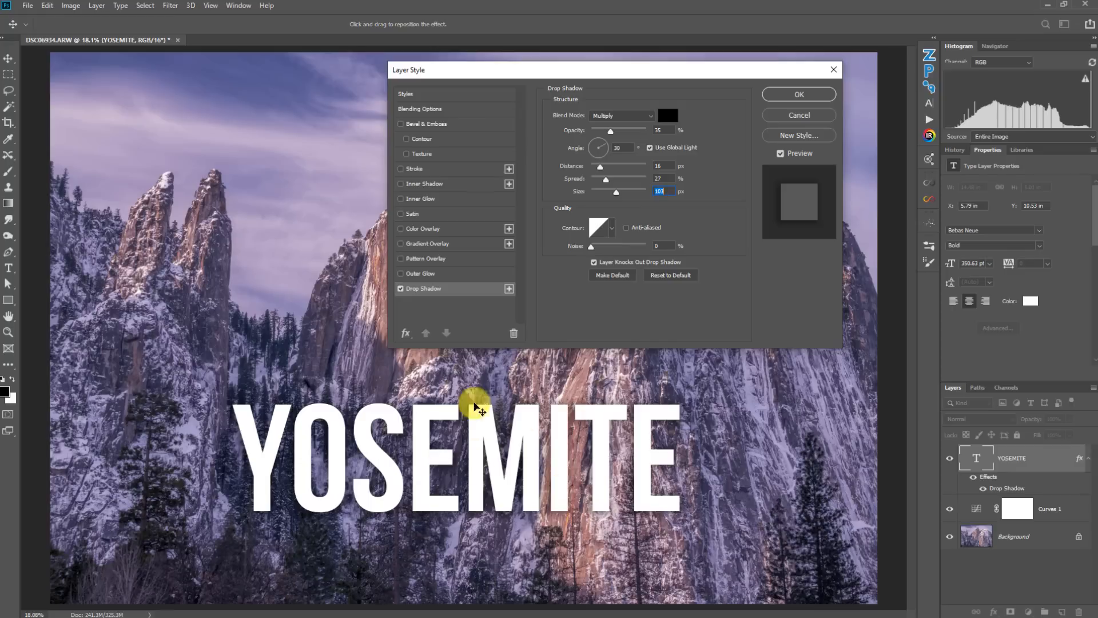
- Add a Bevel & Emboss effect with 667% depth and 27 px size, and apply the layer style
click(433, 126)
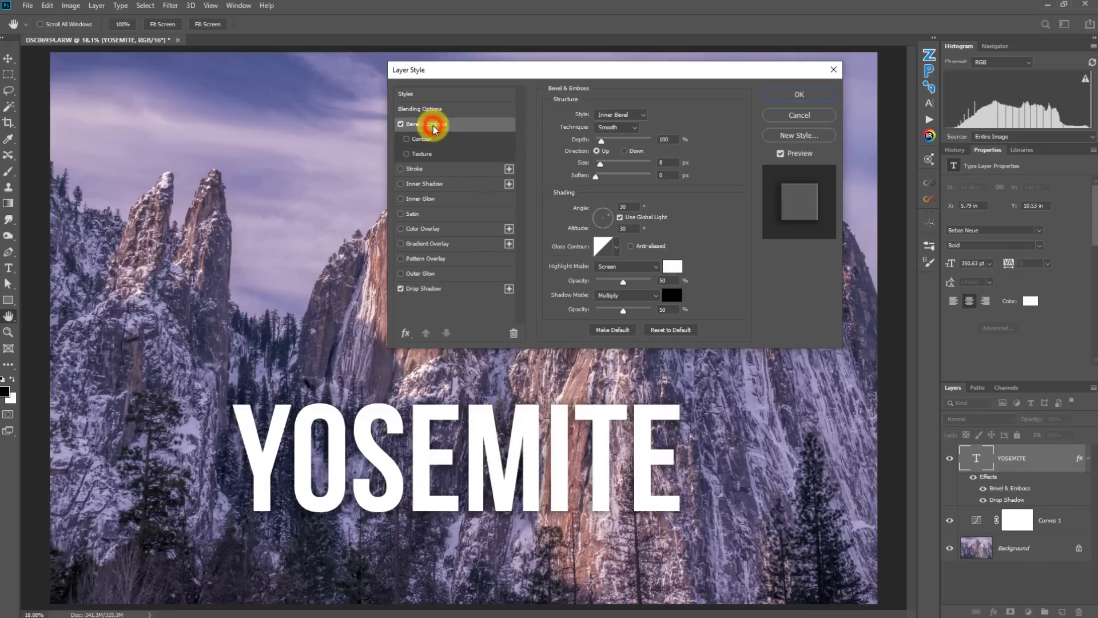
drag(604, 140, 606, 166)
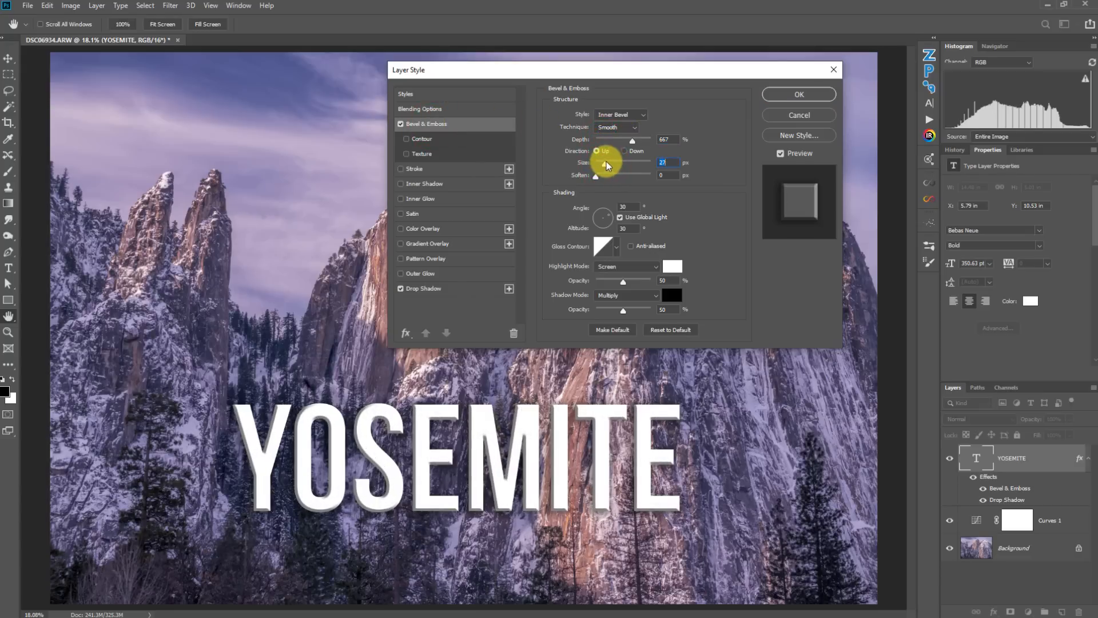
click(798, 94)
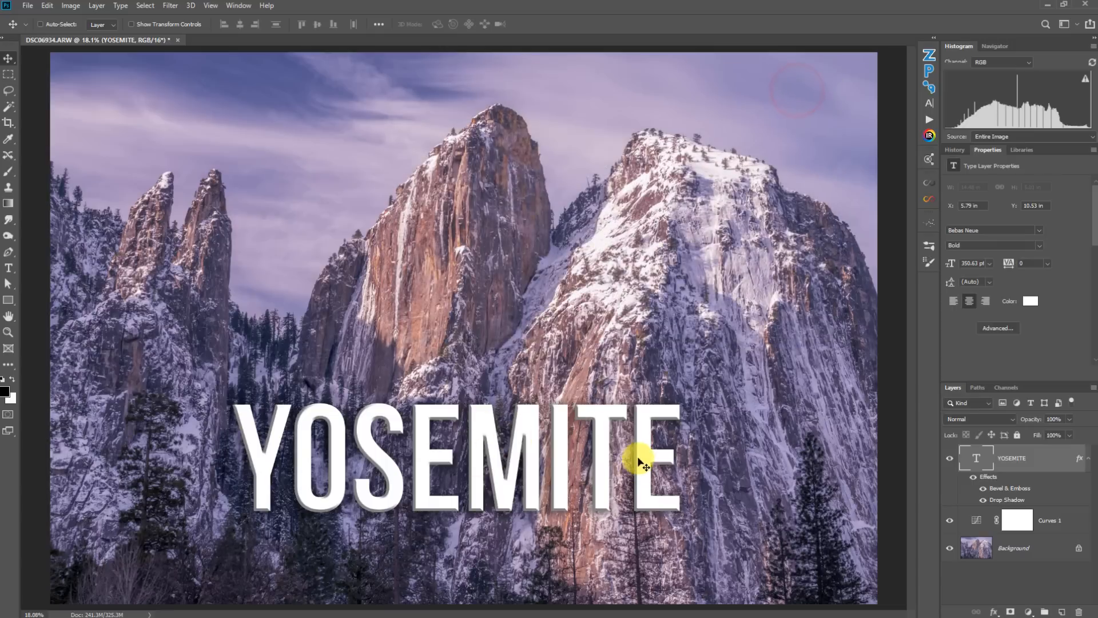
click(1068, 422)
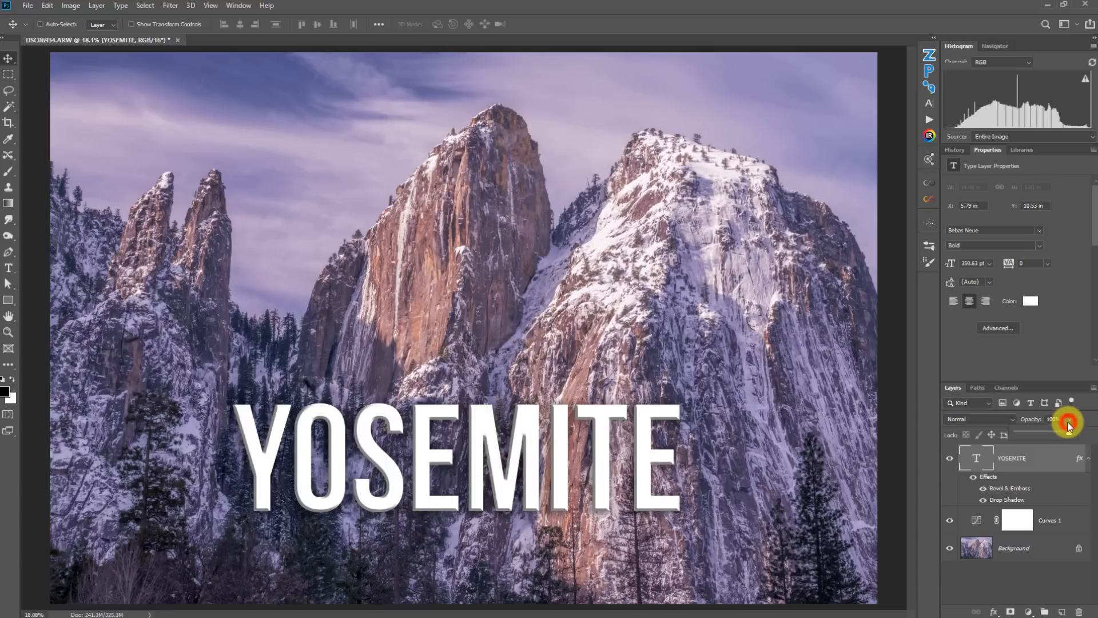
mouse_move(1069, 431)
mouse_down()
mouse_move(1016, 431)
mouse_move(1077, 426)
mouse_up()
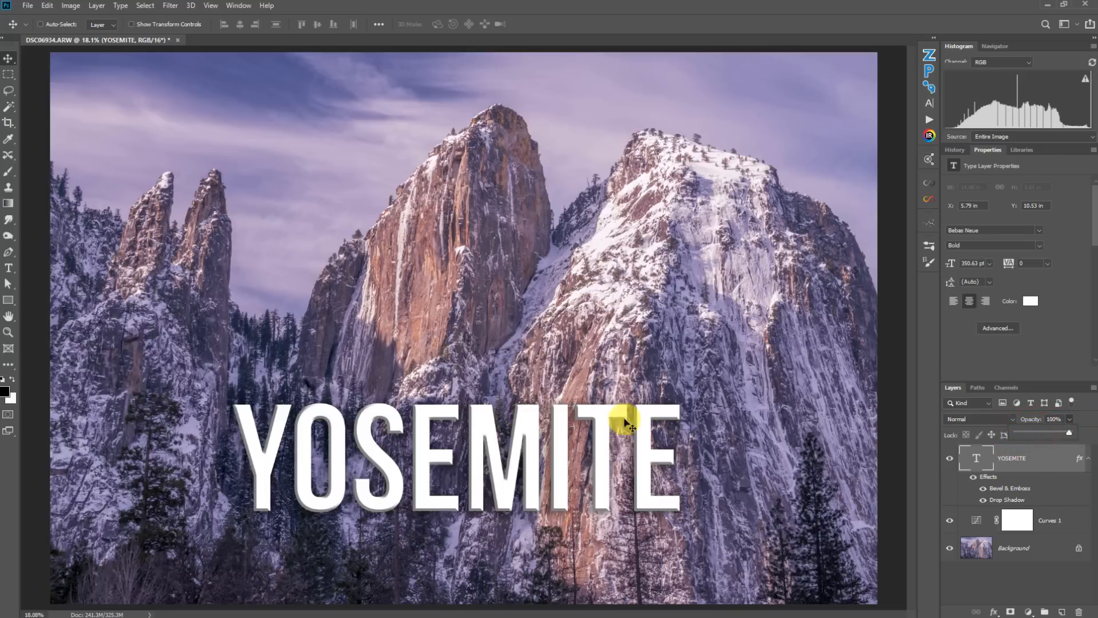
click(1080, 416)
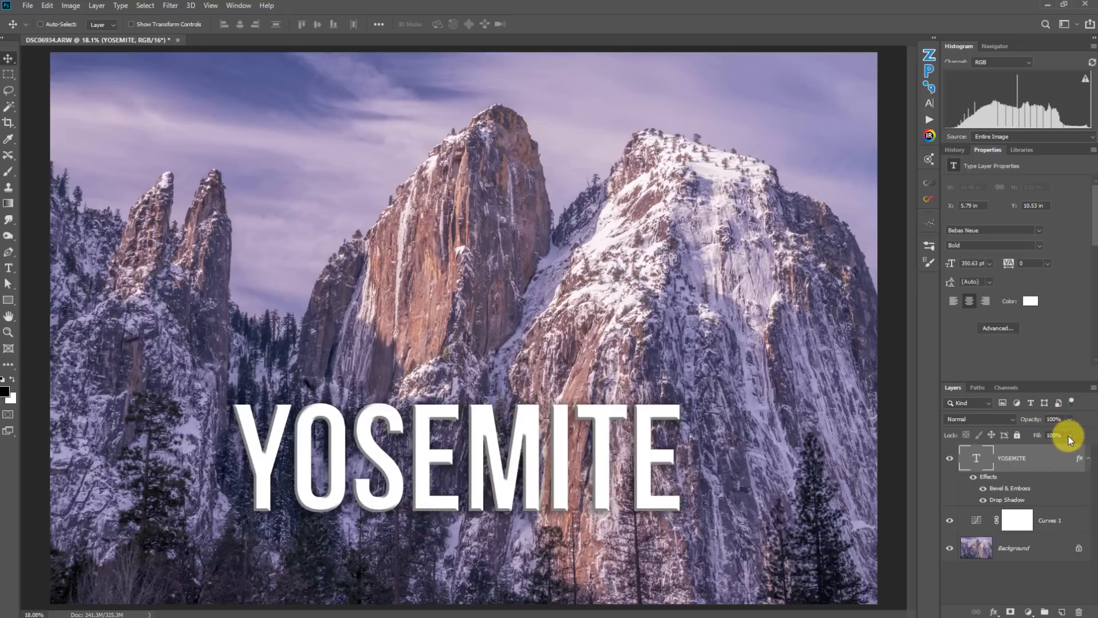
- Drag the text layer's fill down to 0% and back up to 100%
click(1068, 436)
drag(1048, 445, 1008, 444)
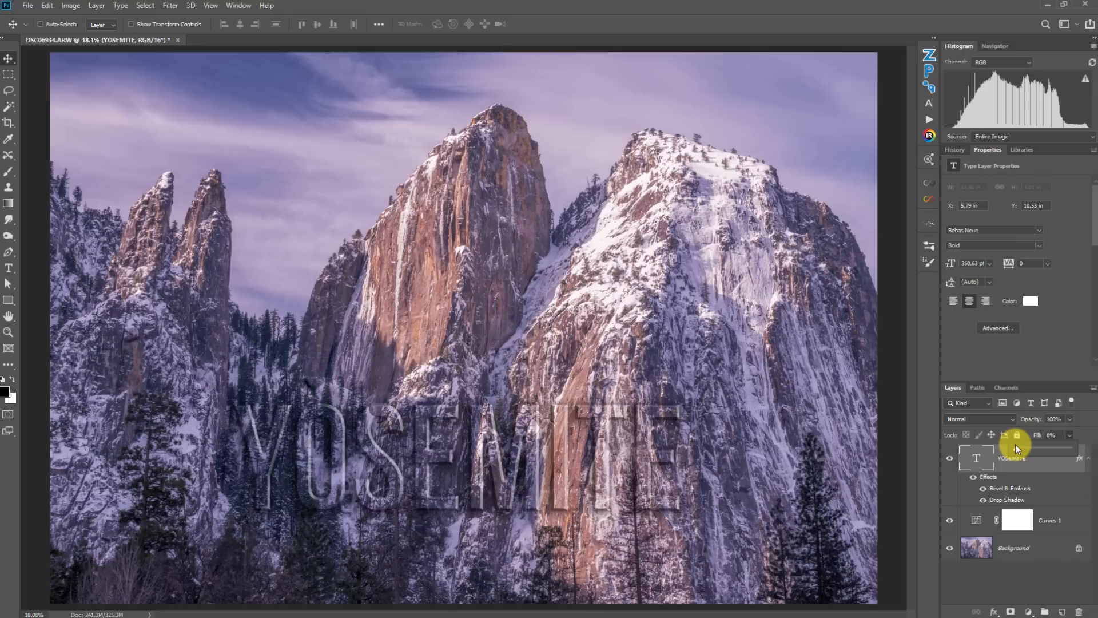
drag(1024, 446, 1079, 449)
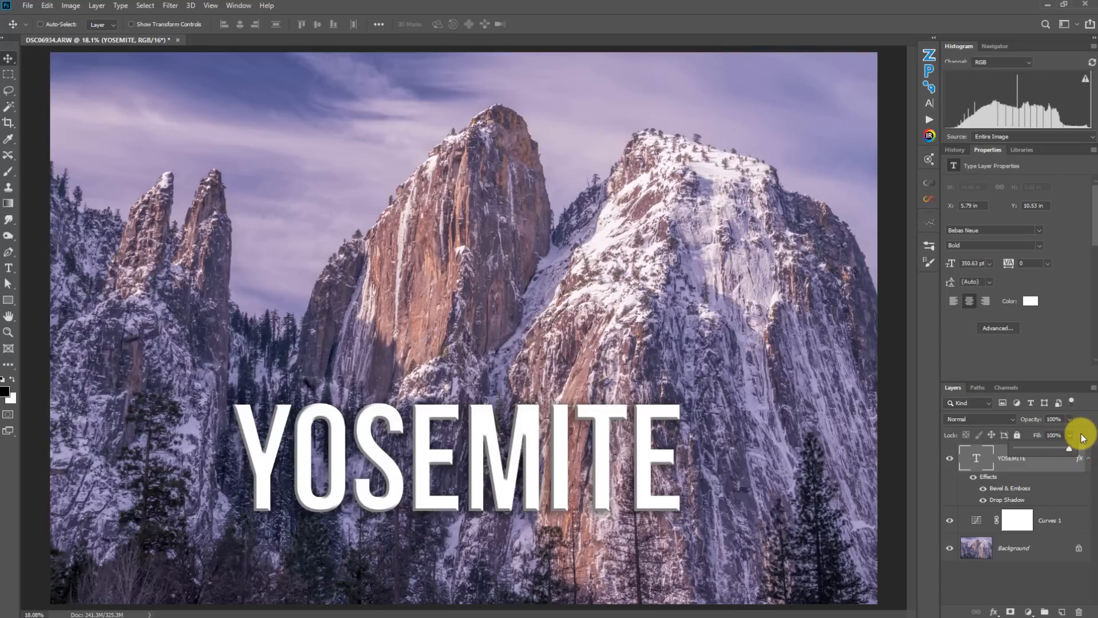
click(1081, 438)
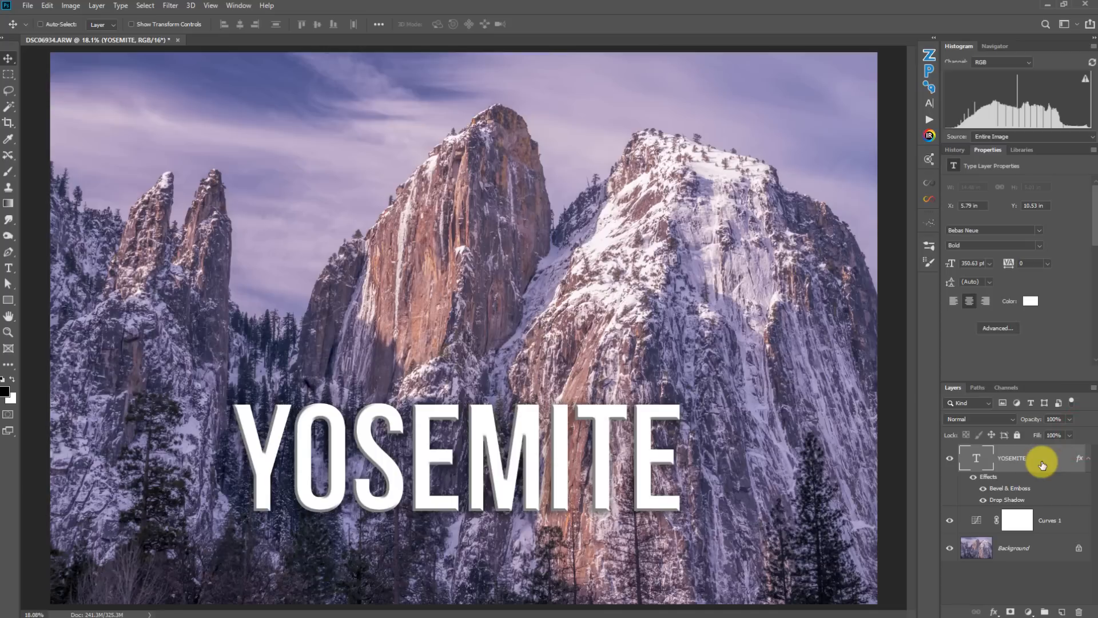
- Delete the YOSEMITE text layer
click(1041, 460)
key(Delete)
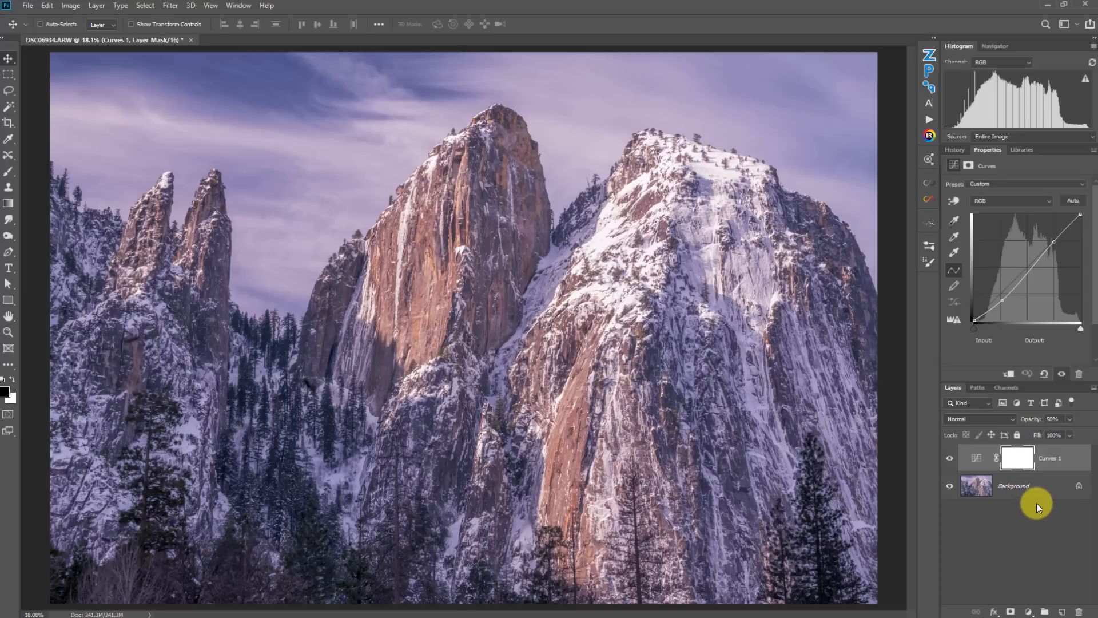
- Add a second Curves adjustment layer and pull the curve's midtones down to darken the image
click(1028, 612)
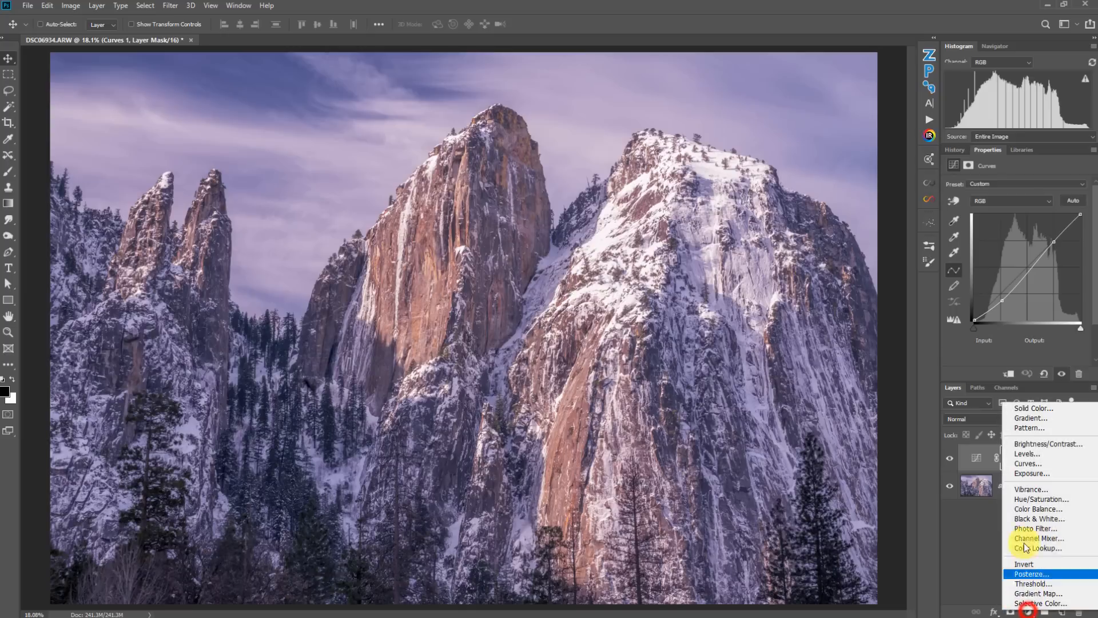
click(1027, 463)
drag(1018, 275, 1039, 284)
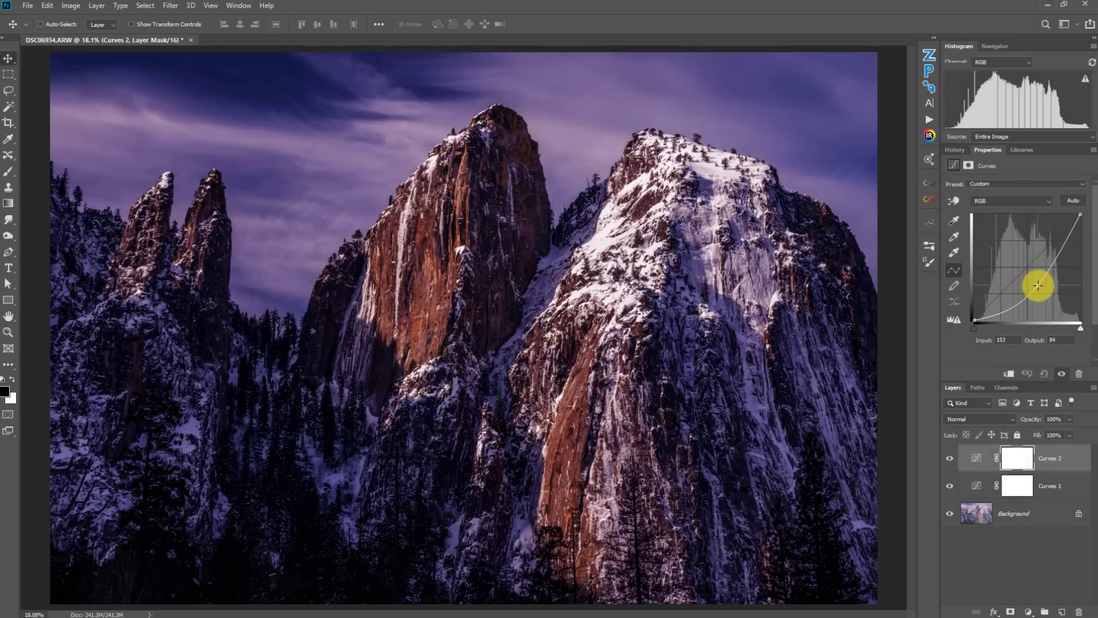
- Set the Curves 2 layer's blend mode to Hard Mix, lower its fill to 15%, and toggle its visibility to compare
click(983, 420)
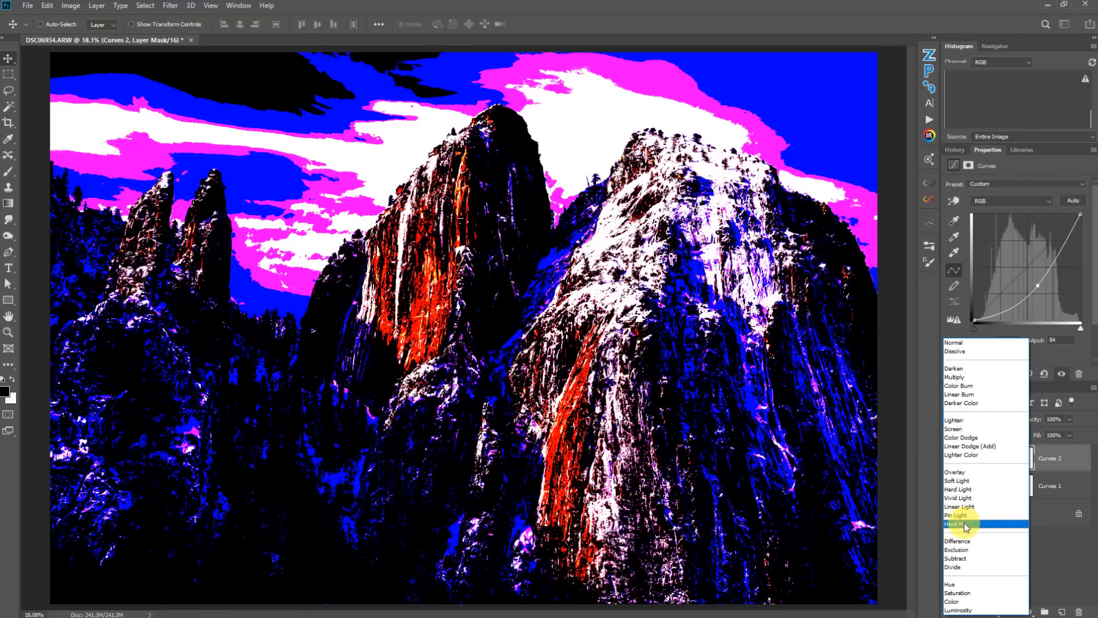
click(967, 525)
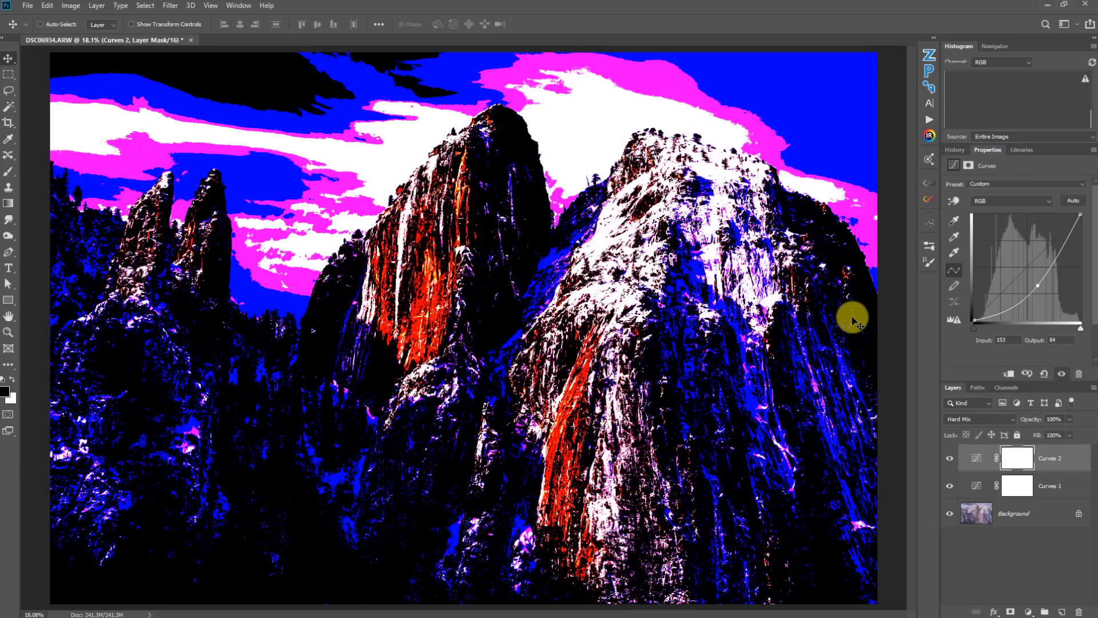
drag(1070, 437, 1029, 453)
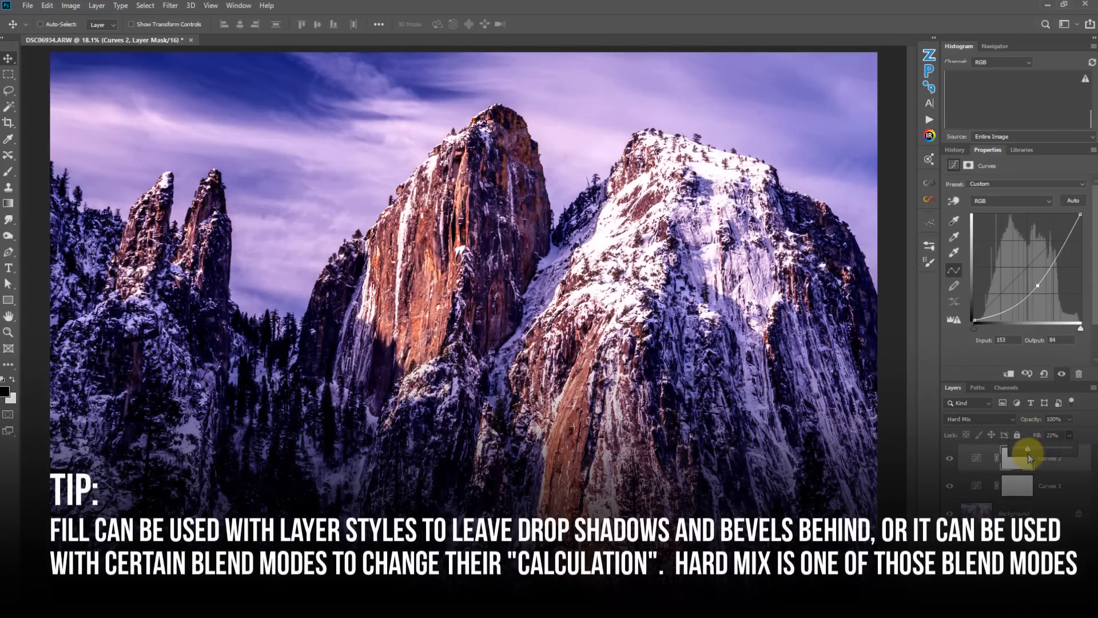
drag(1027, 454, 1025, 453)
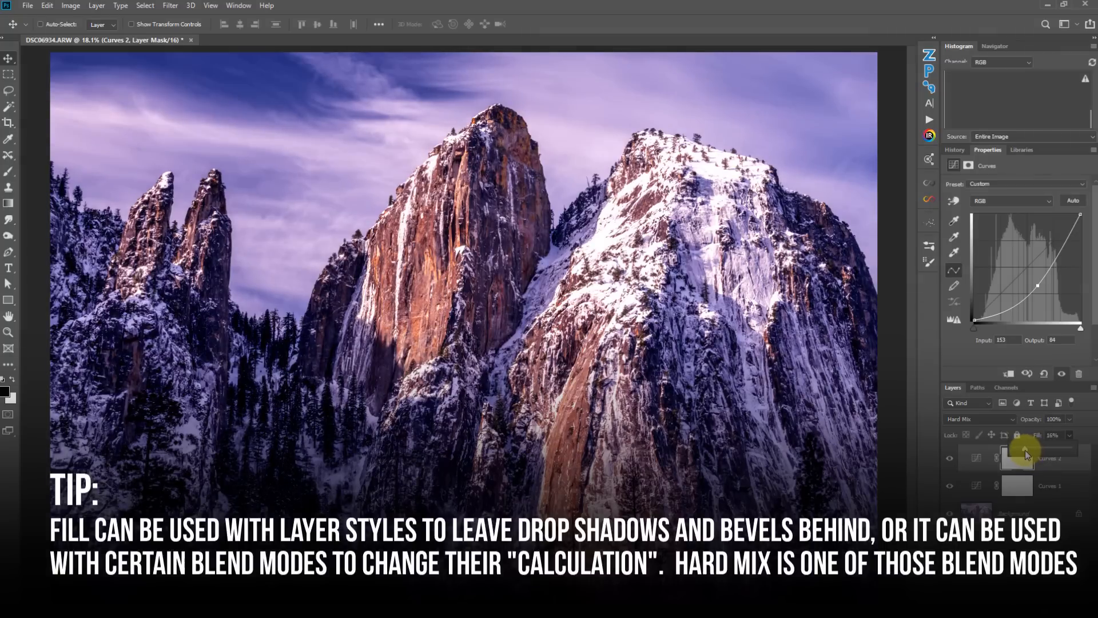
click(950, 458)
click(951, 457)
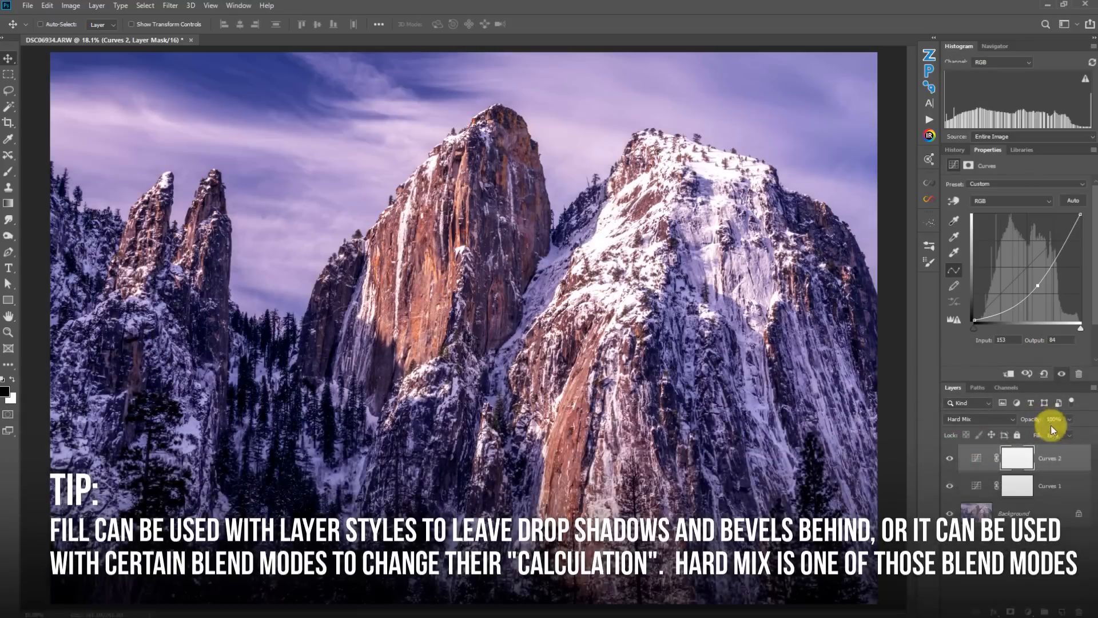
- Restore Curves 2's fill to 100% and switch its blend mode to Linear Light
click(1069, 434)
drag(1049, 449, 1092, 449)
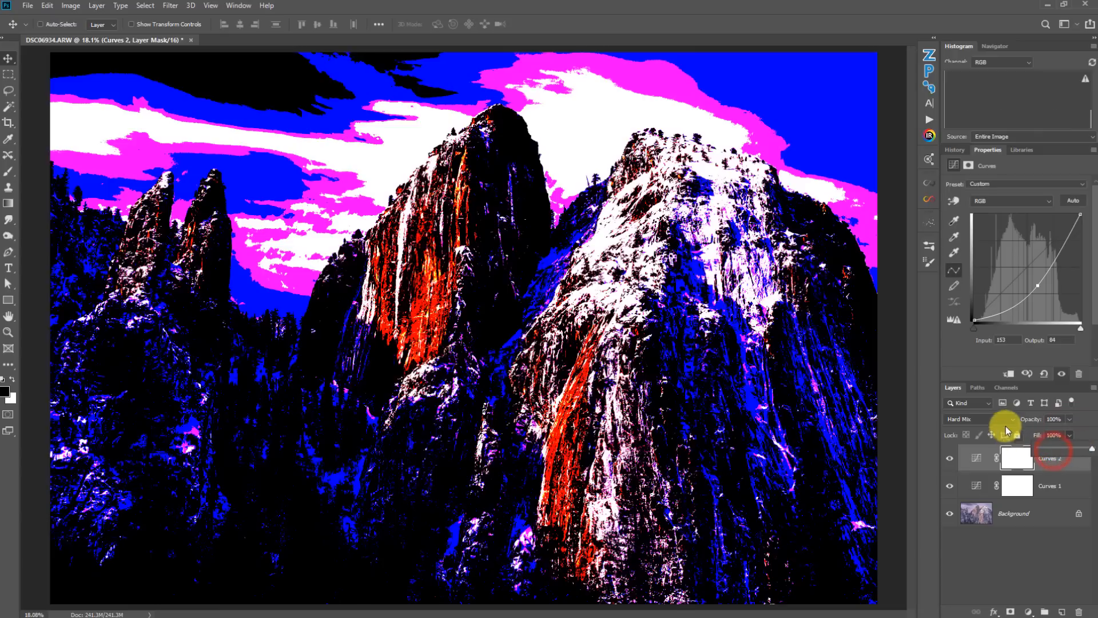
click(998, 419)
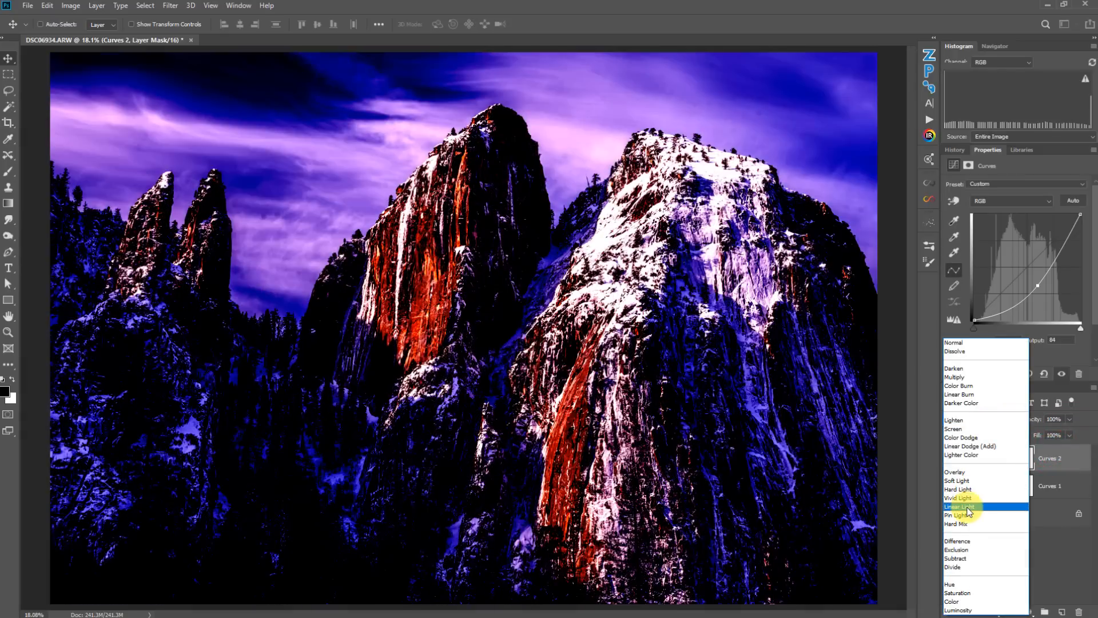
click(969, 507)
- Lower the Curves 2 layer's fill to 14%
click(1069, 434)
drag(1042, 452, 1023, 451)
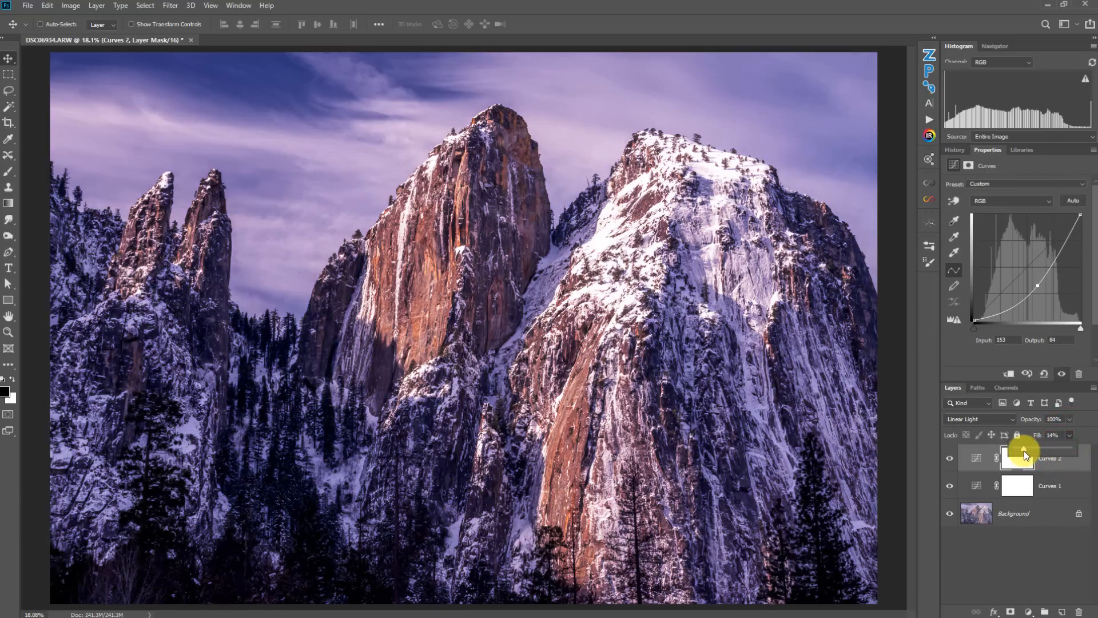
- Drag the Curves 2 midtone point further down on the curve
drag(1036, 283, 1006, 313)
drag(1046, 265, 1055, 270)
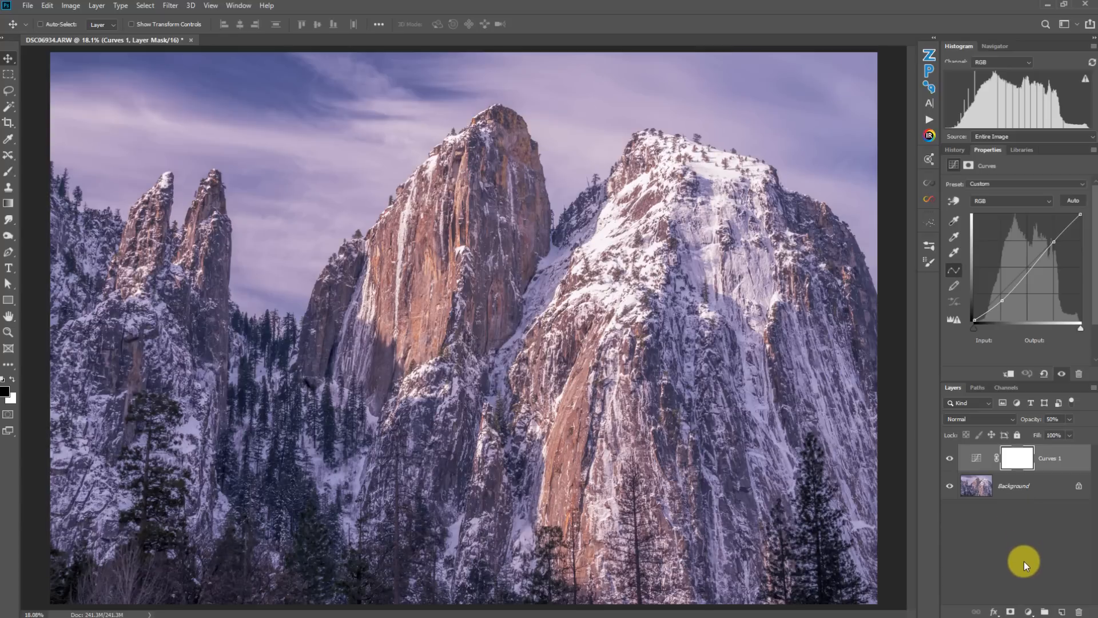
- Add a Gradient Map adjustment layer and pick an orange-to-blue preset gradient in the Gradient Editor
click(1028, 611)
click(1027, 597)
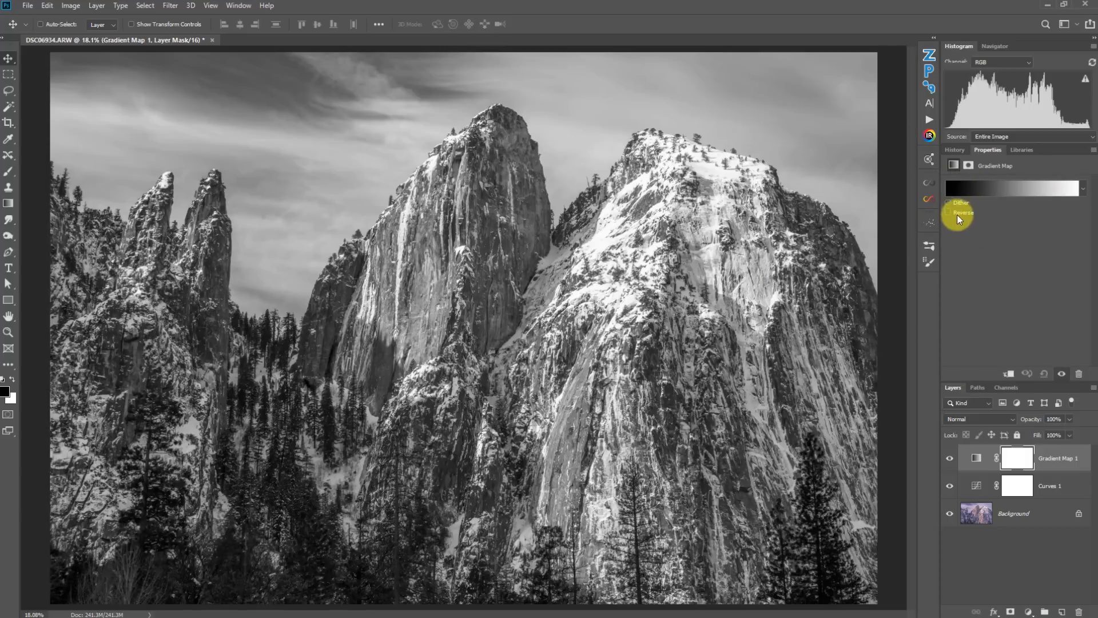
click(969, 195)
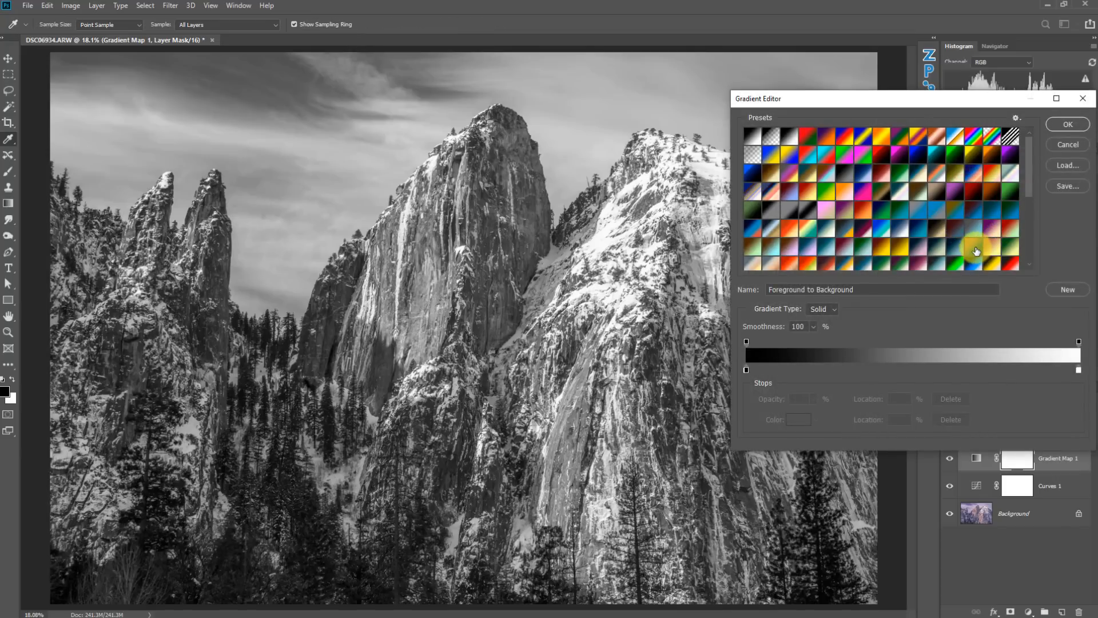
click(976, 252)
click(1067, 124)
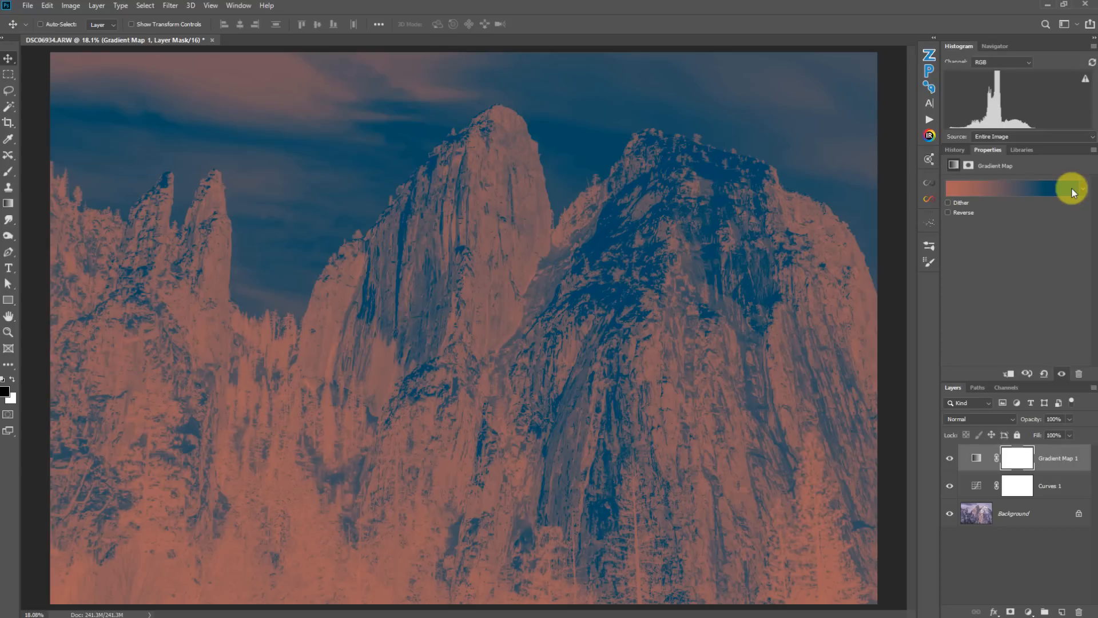
- Set the Gradient Map's blend mode to Color, lower its opacity to 38%, and toggle its visibility to compare
click(1002, 421)
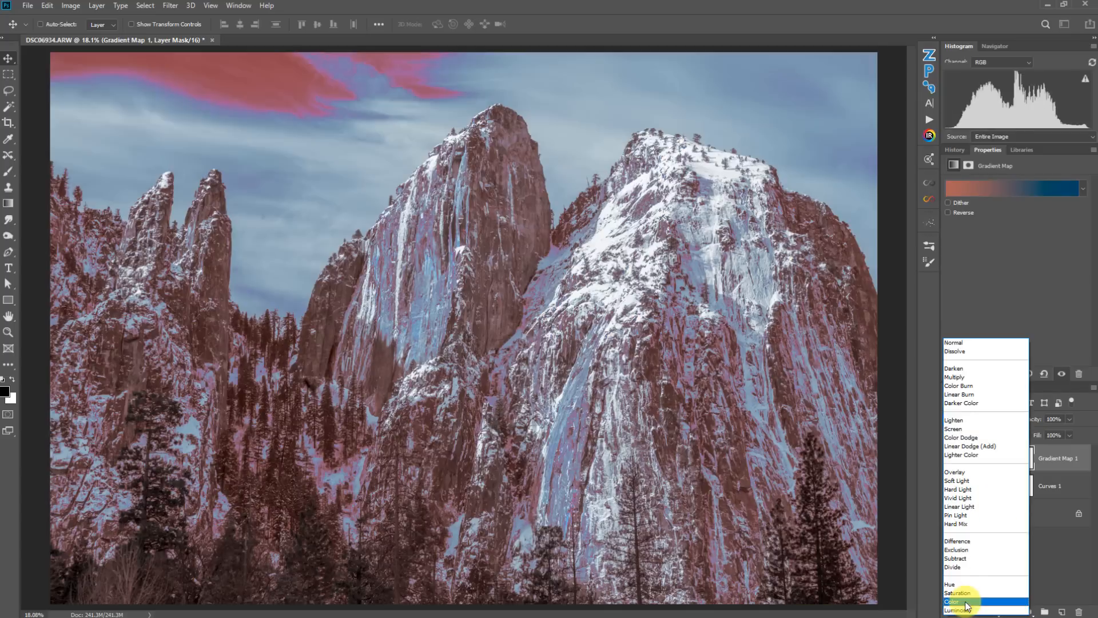
click(963, 602)
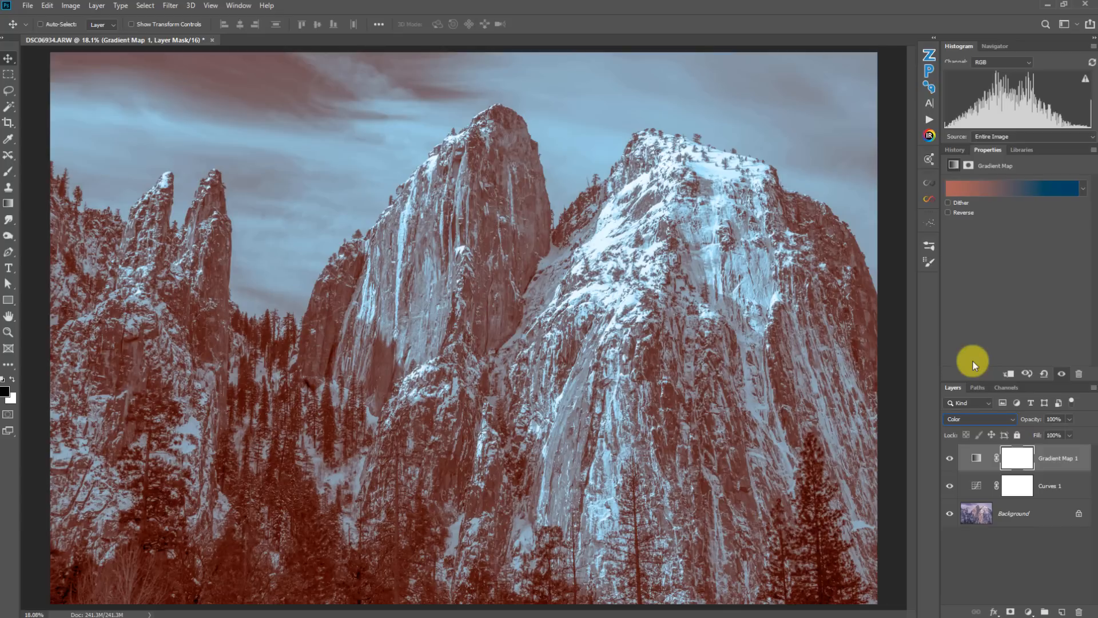
click(1068, 421)
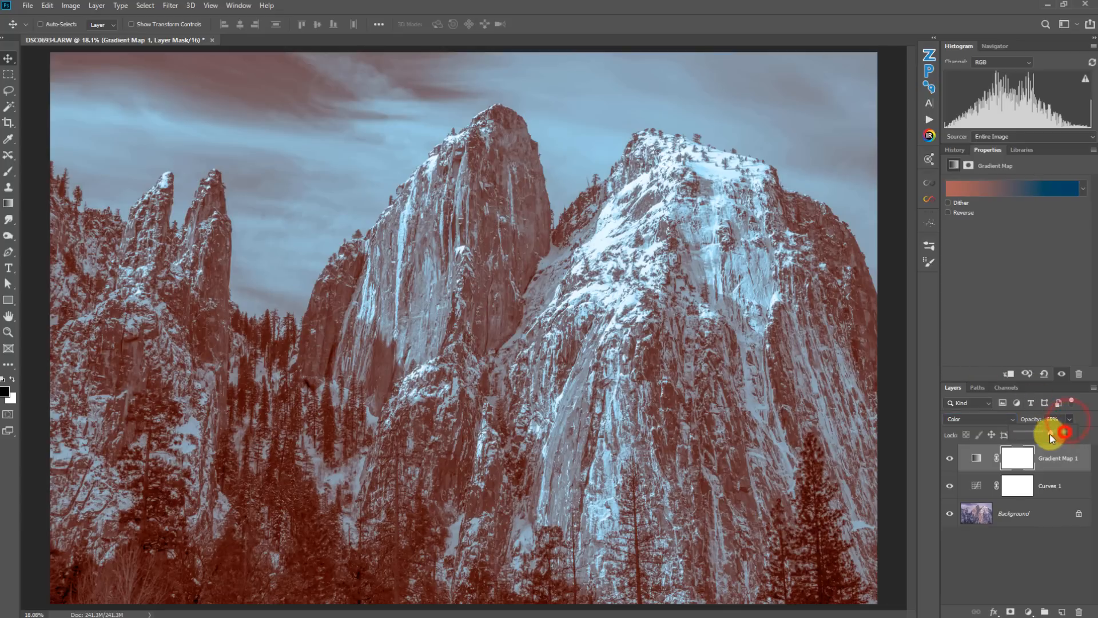
drag(1036, 435, 1035, 436)
click(949, 458)
click(950, 458)
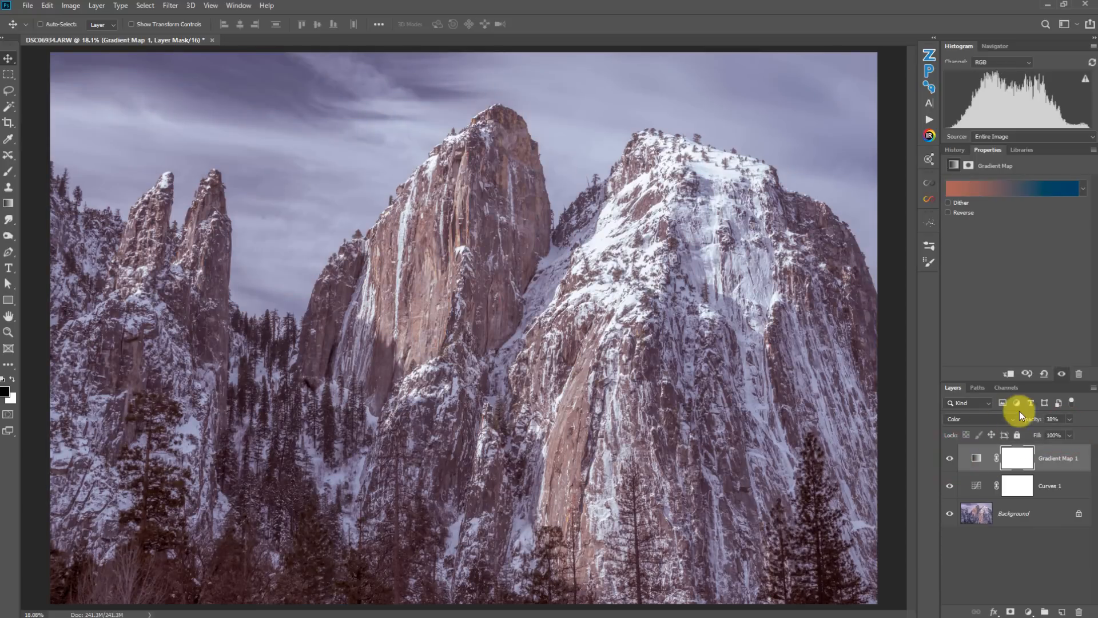
- Return the Gradient Map's opacity to 100% and change its blend mode to Hard Mix
click(1070, 421)
drag(1059, 431, 1061, 430)
click(1003, 422)
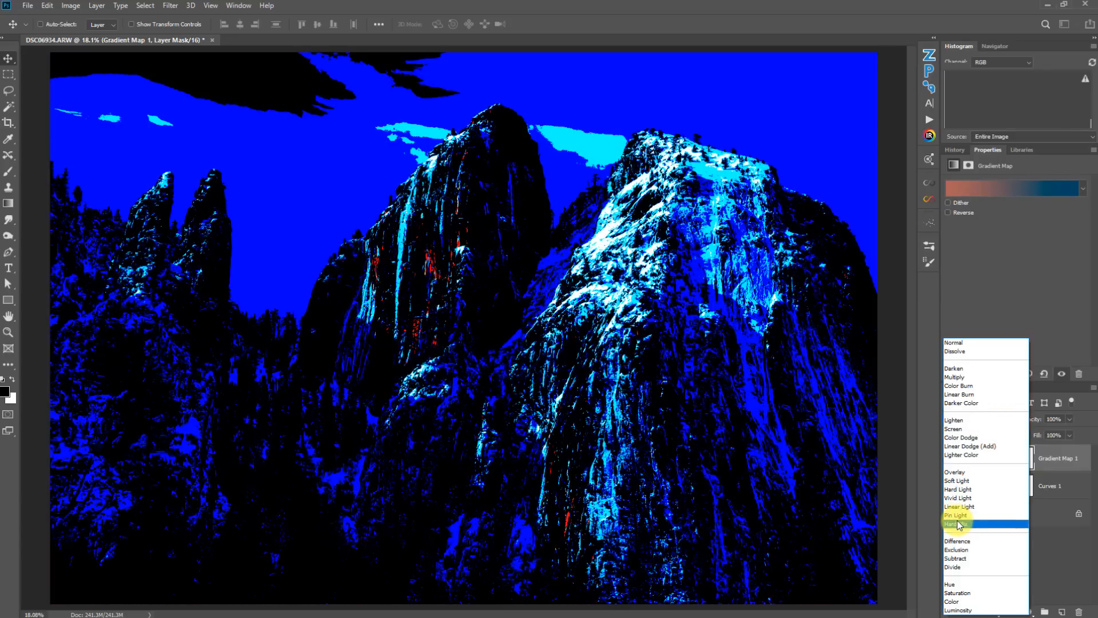
click(959, 523)
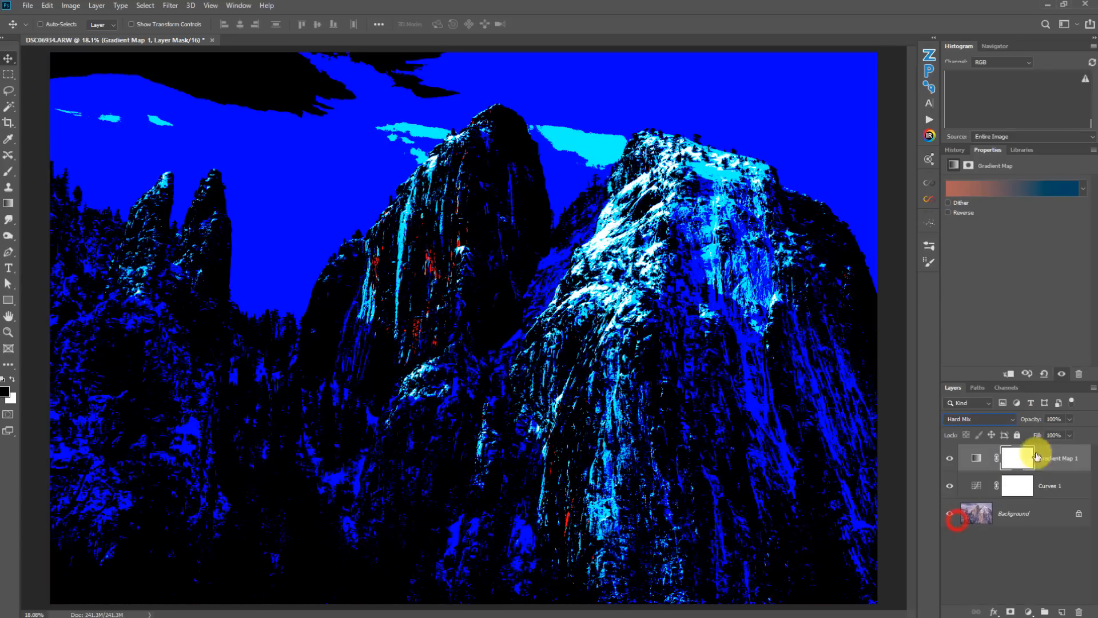
- Lower the Gradient Map layer's fill to 17%
click(1070, 435)
drag(1069, 446, 1028, 452)
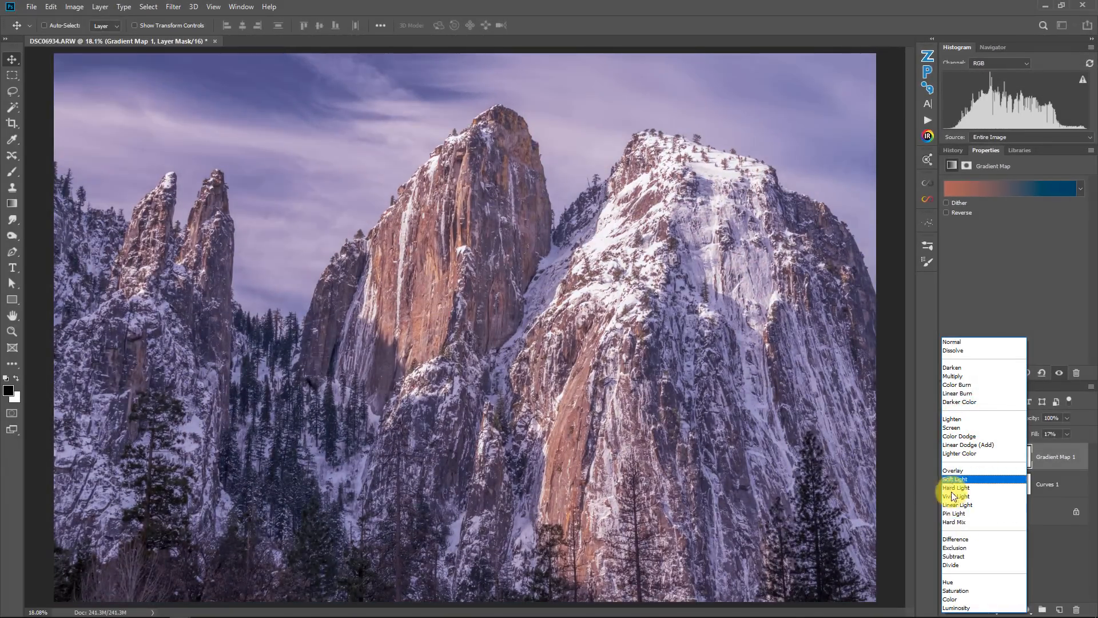
click(977, 468)
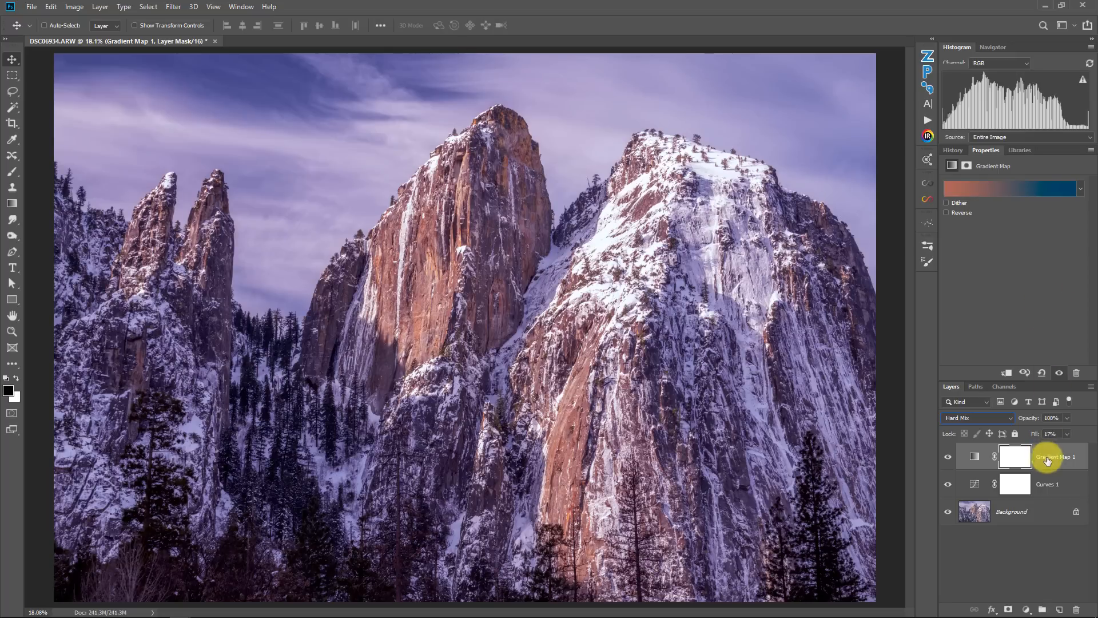
- Toggle the Curves 1 and Gradient Map layers' visibility to compare the image with and without them
click(947, 485)
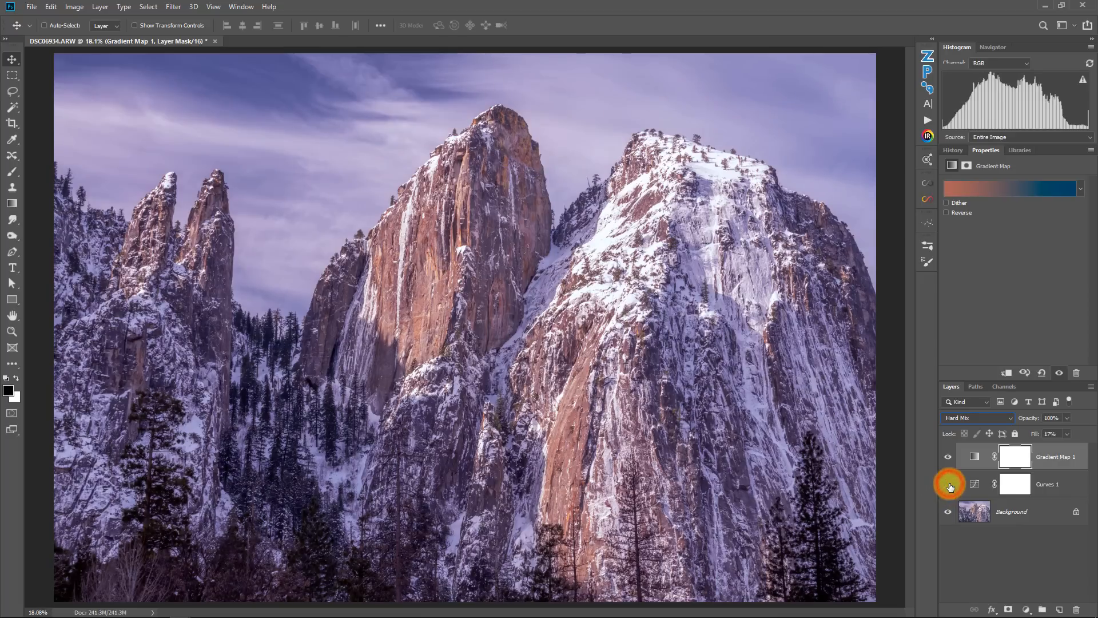
click(949, 456)
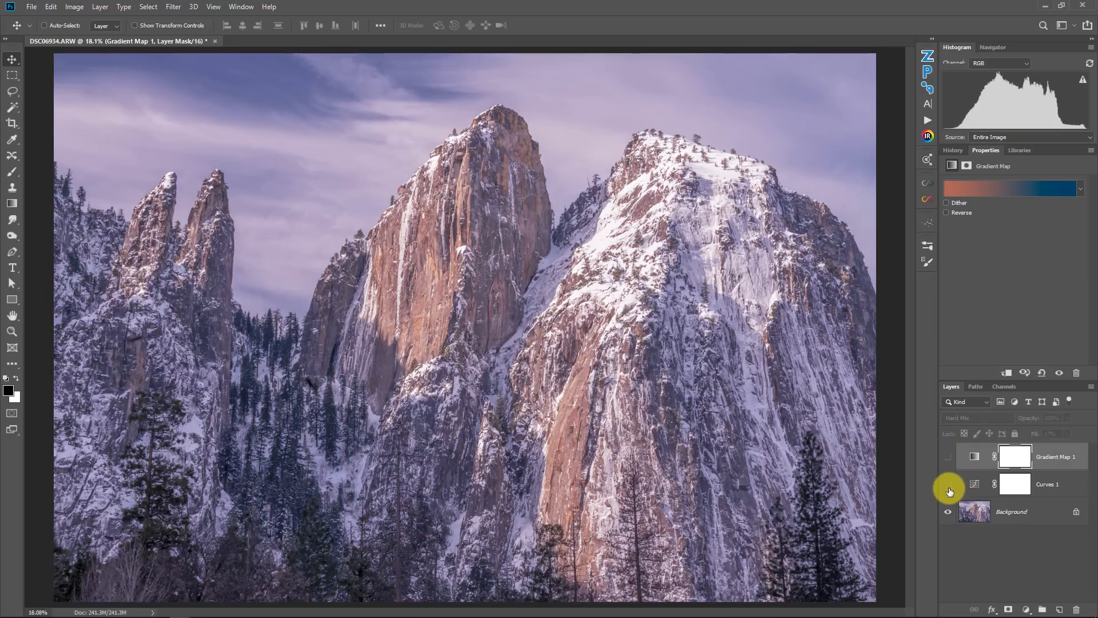
drag(949, 484, 958, 459)
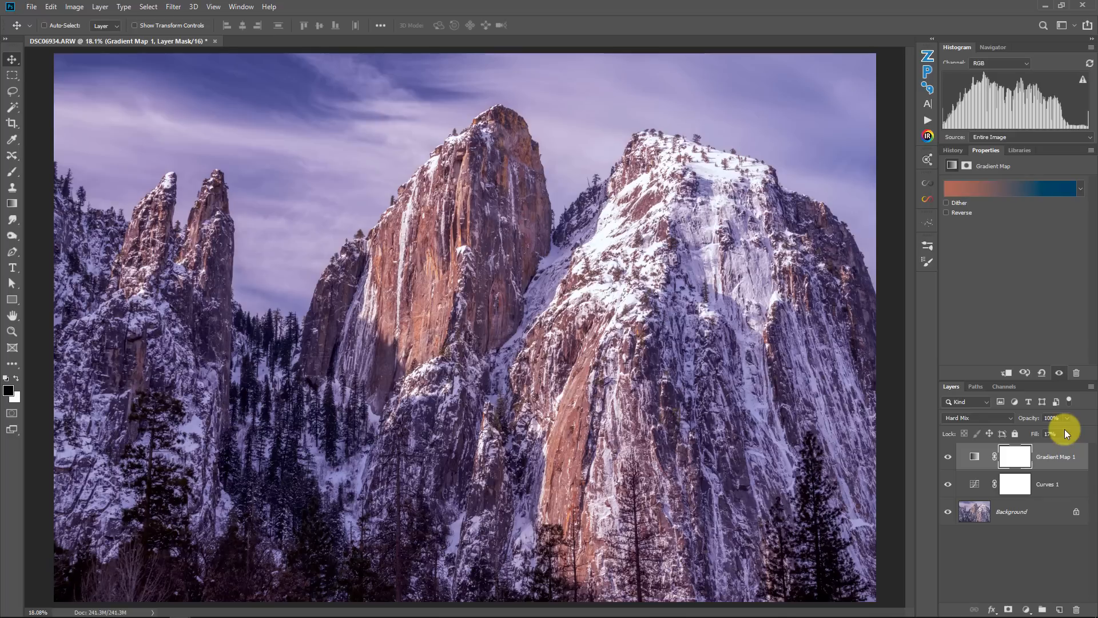
click(947, 461)
click(947, 461)
click(1063, 453)
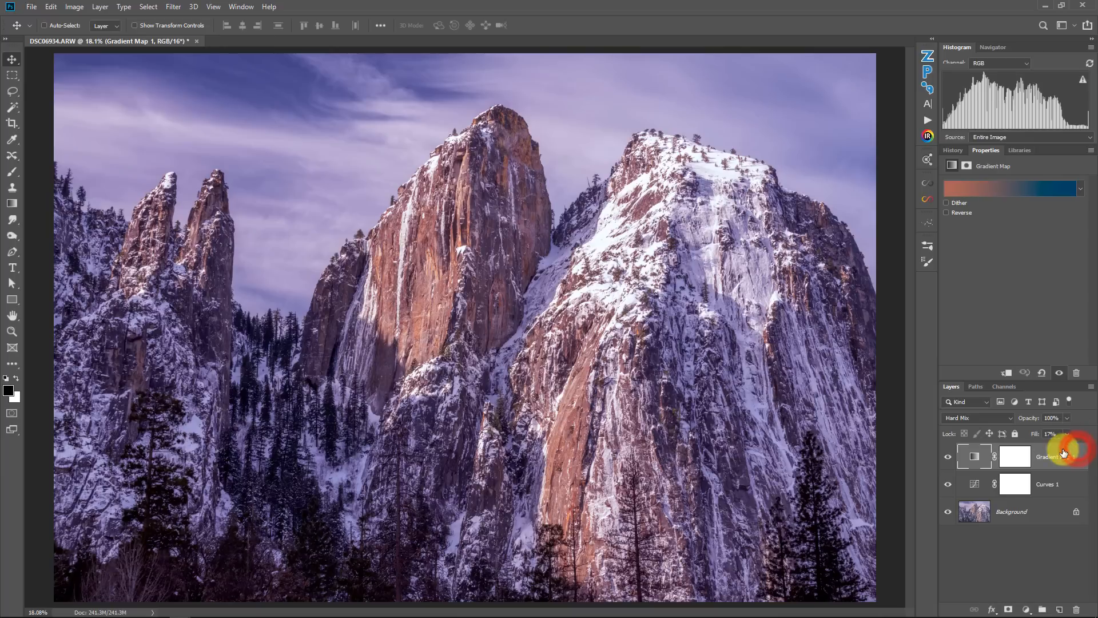
- Open the Gradient Map layer's Layer Style blending options and move the dialog aside
double_click(1063, 453)
drag(737, 71, 776, 70)
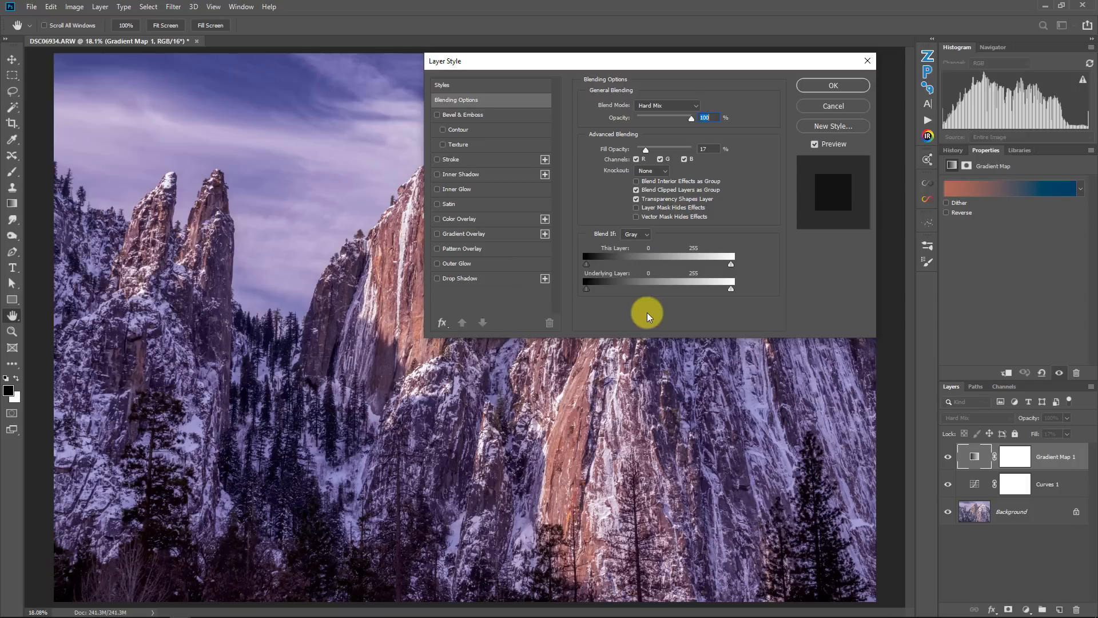
drag(689, 67, 304, 67)
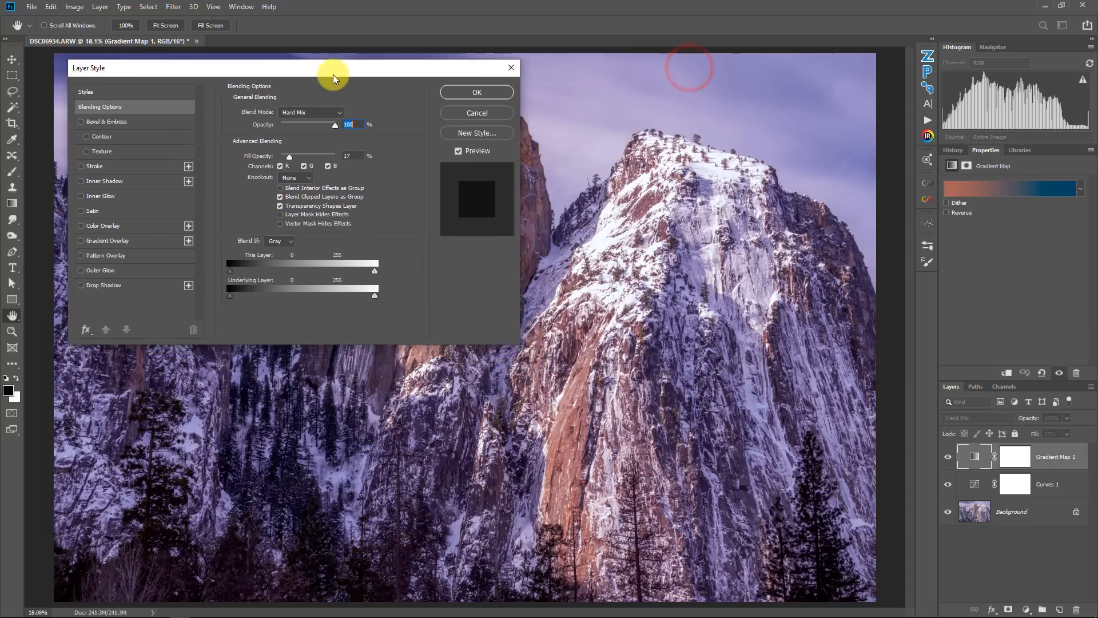
- Drag the Underlying Layer Blend If white slider down to 167 and back to 255
drag(369, 294, 328, 284)
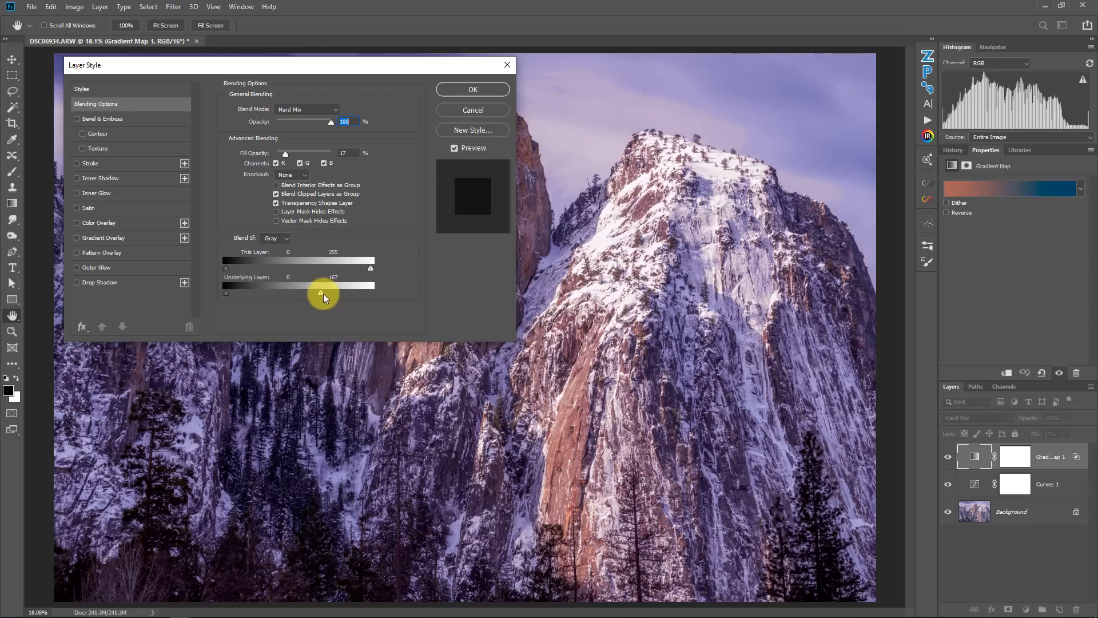
drag(324, 294, 537, 271)
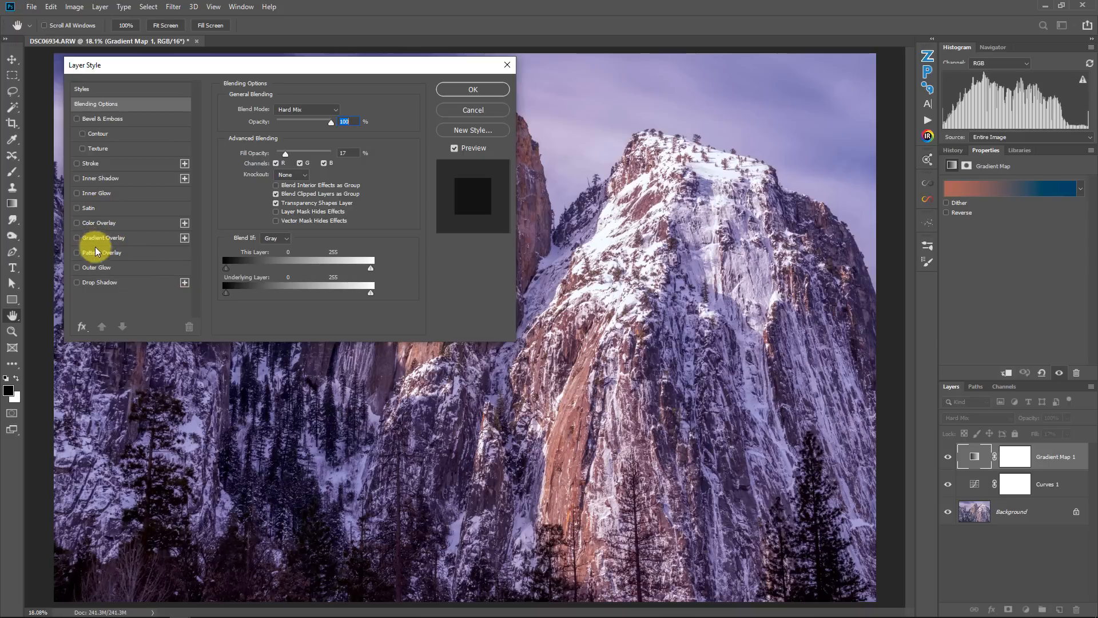
- Enable a Color Overlay effect on the layer with magenta ff00ff
click(77, 222)
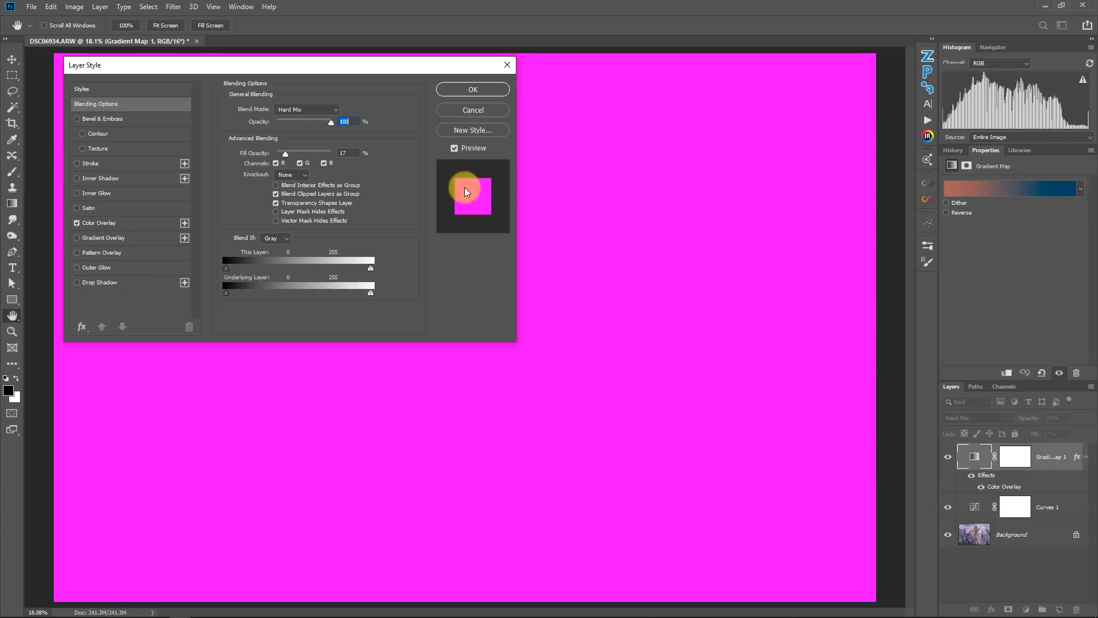
click(100, 221)
click(341, 111)
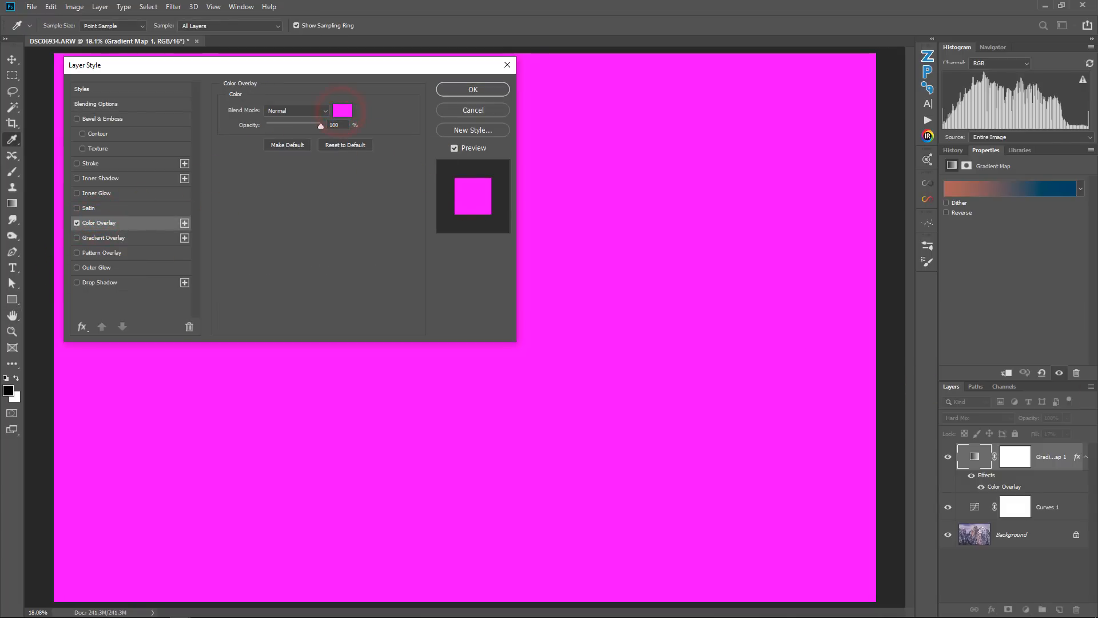
drag(495, 378, 618, 220)
click(617, 263)
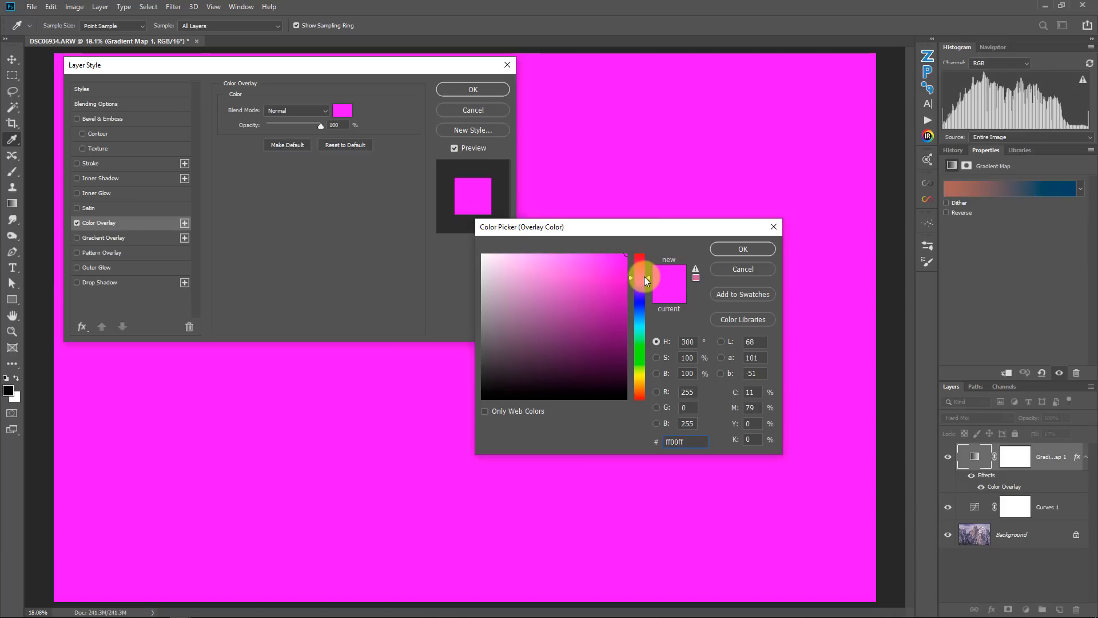
click(743, 249)
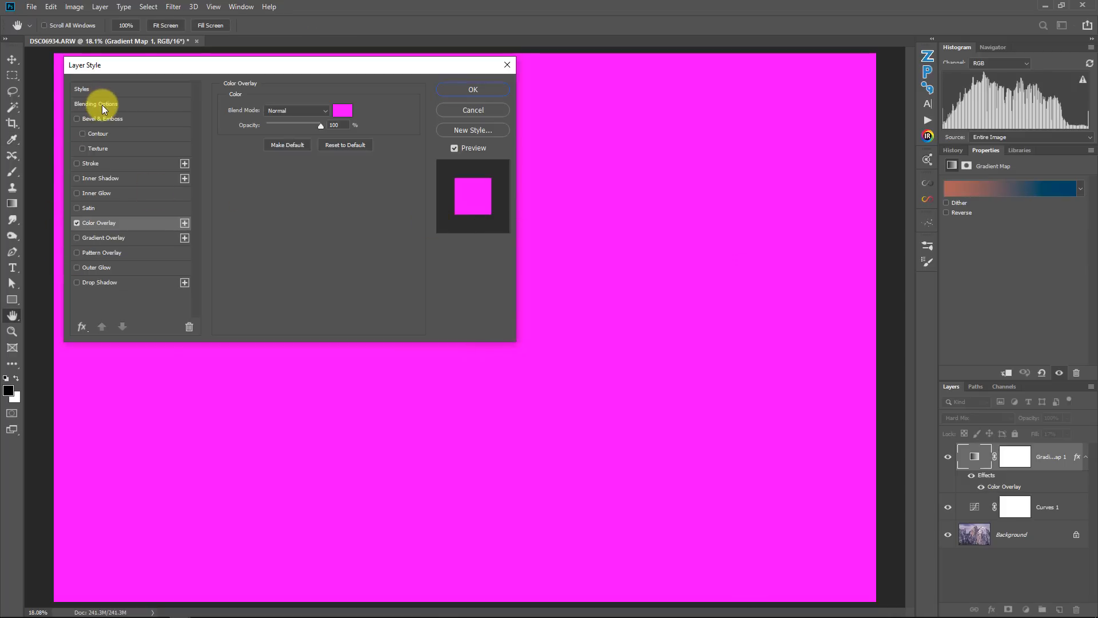
- Split the Underlying Layer Blend If white slider in the blending options to 87 and 211
click(102, 105)
drag(368, 293, 352, 293)
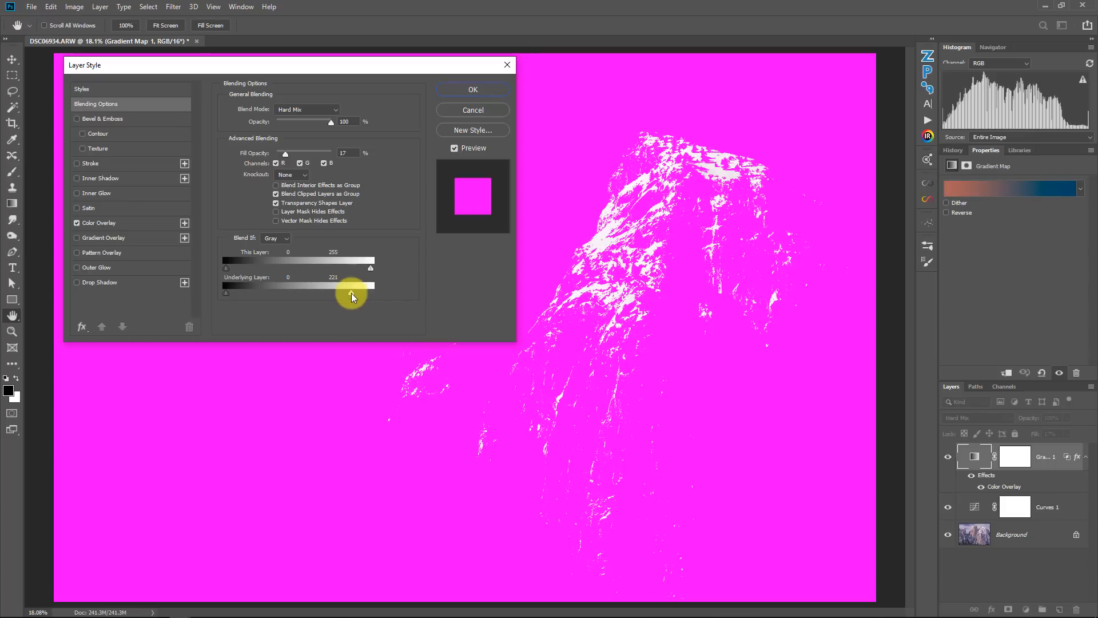
drag(351, 293, 299, 294)
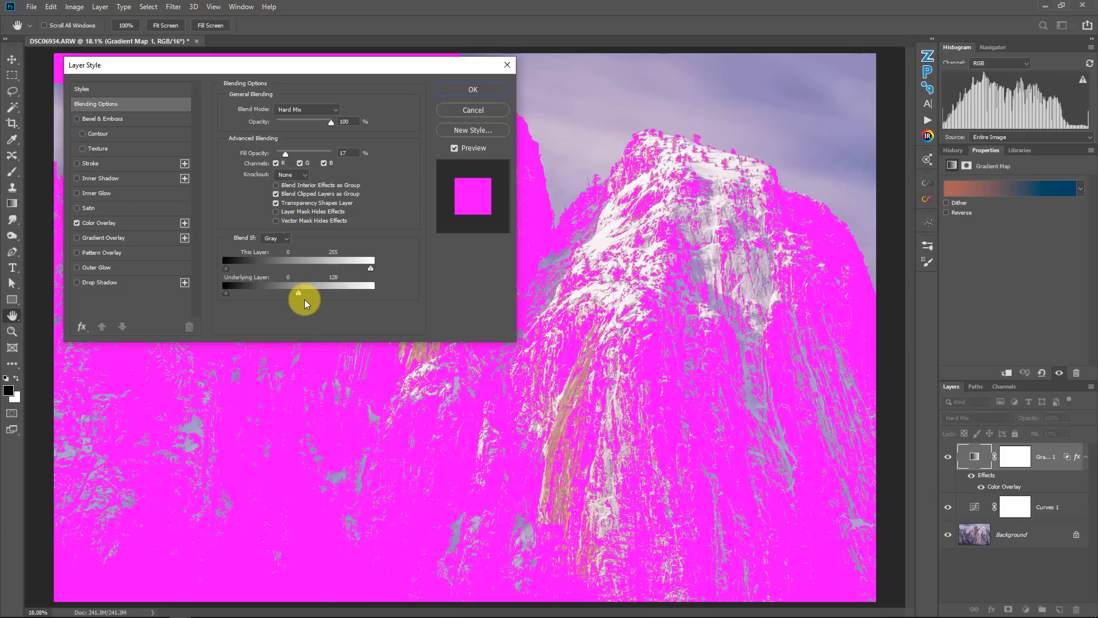
drag(300, 293, 347, 296)
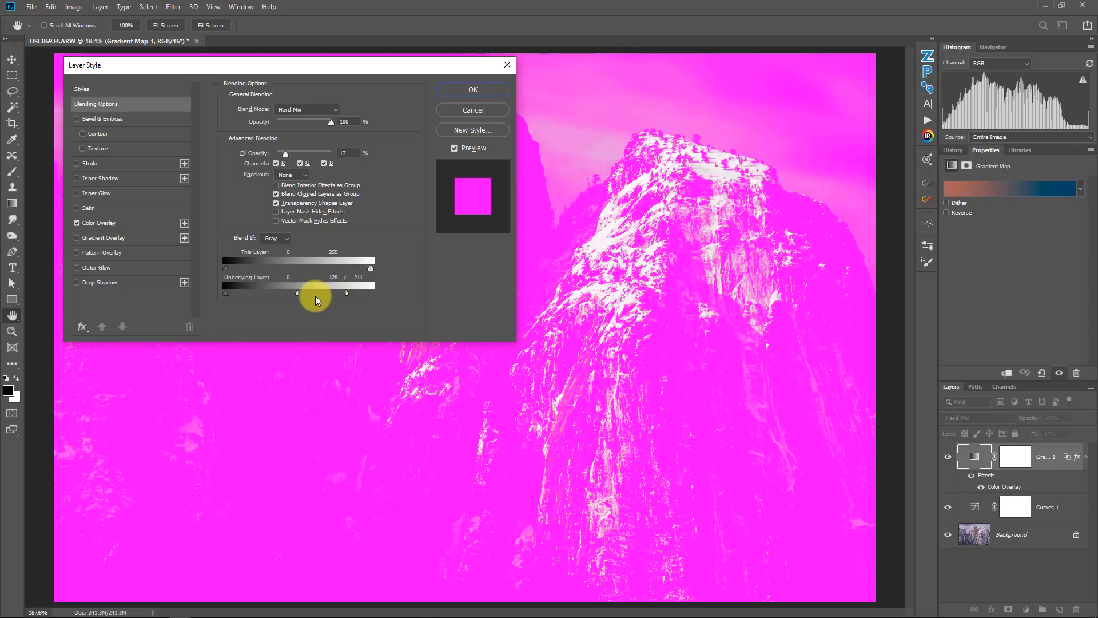
drag(295, 293, 290, 293)
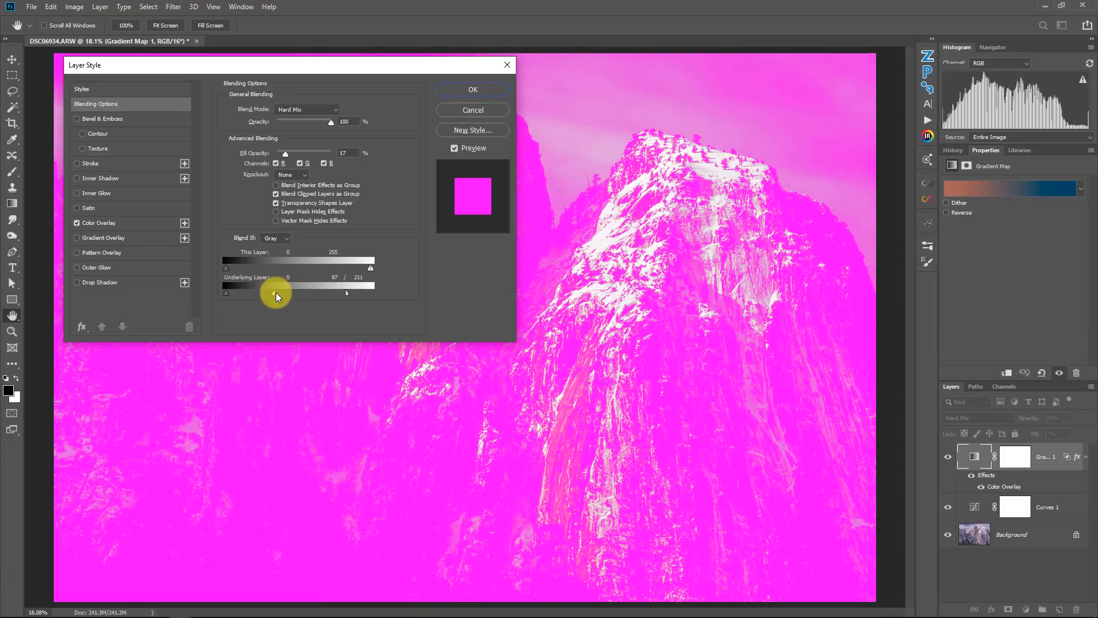
- Turn off the Color Overlay effect, set the Underlying Layer split to 84 and 211, and apply the layer style
click(77, 222)
mouse_move(271, 293)
mouse_down()
mouse_move(298, 297)
mouse_move(272, 293)
mouse_up()
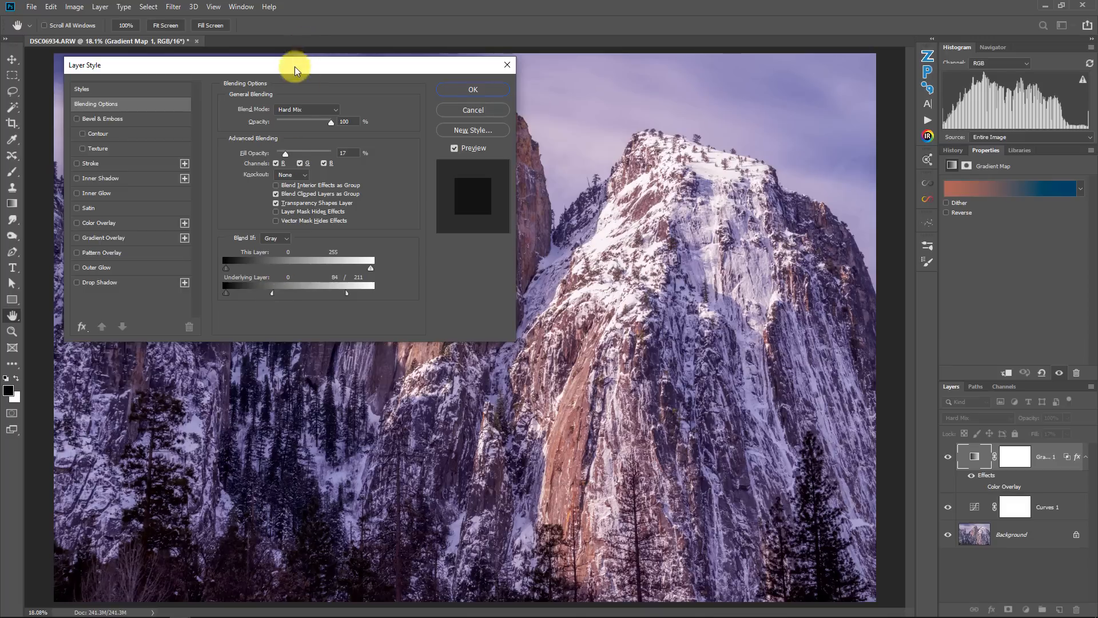
drag(285, 69, 273, 312)
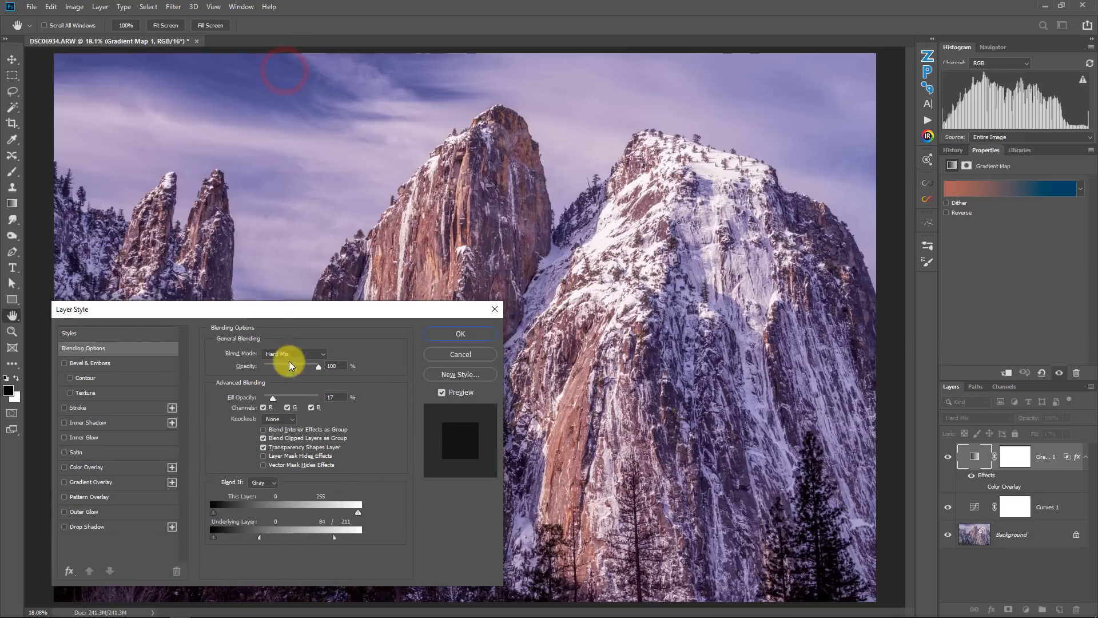
click(478, 334)
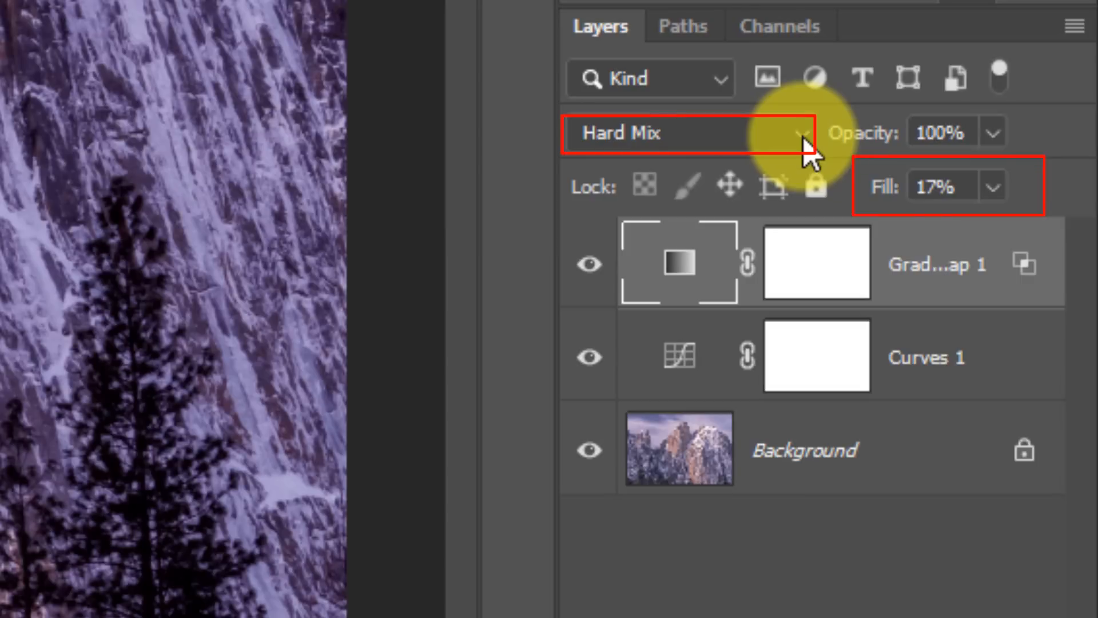
- Toggle the Gradient Map layer's visibility on and off to compare the image with and without it
click(913, 235)
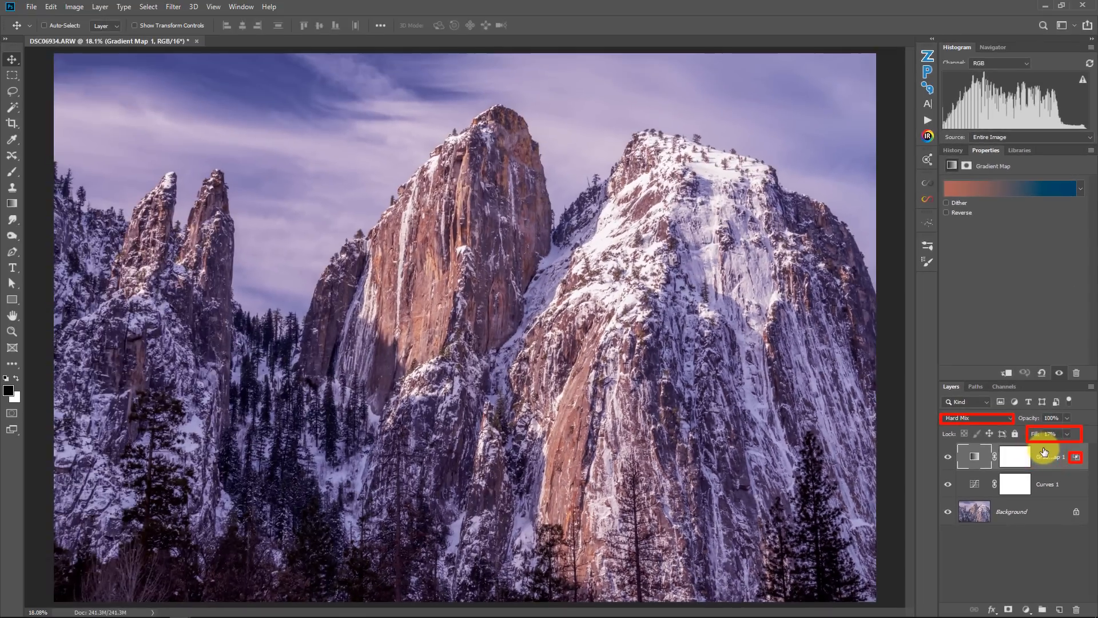
click(945, 456)
click(944, 456)
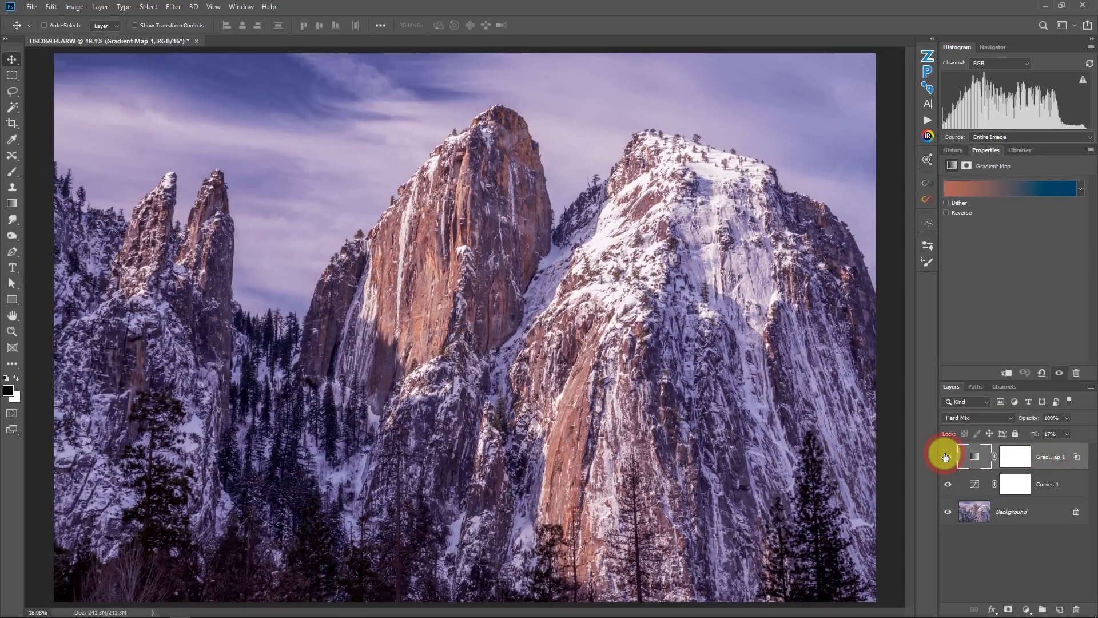
click(945, 455)
click(944, 455)
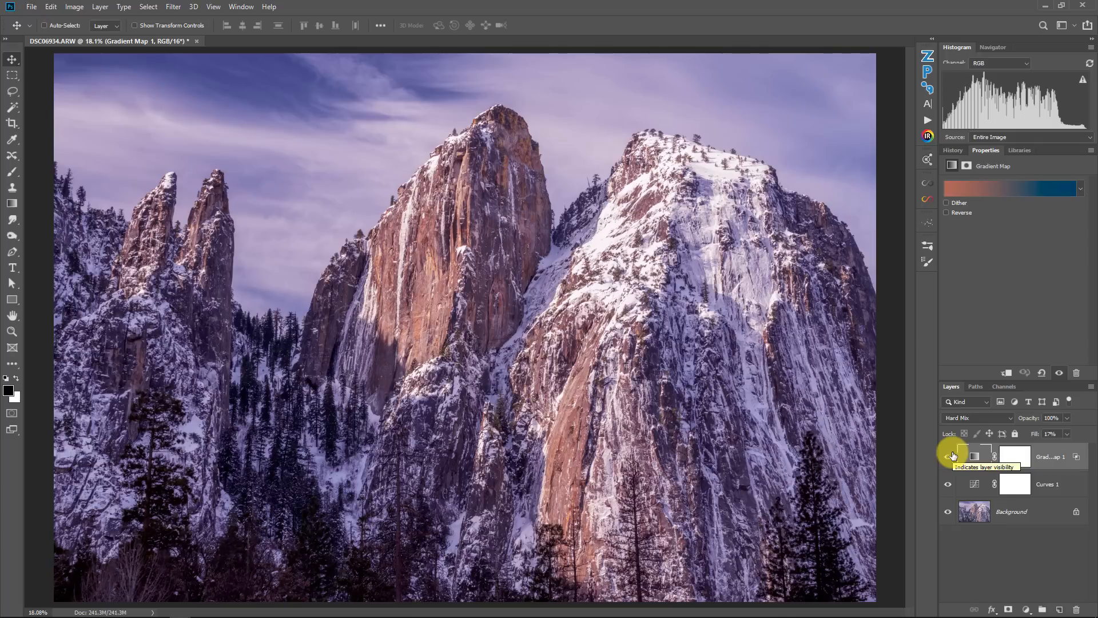
- Paint black with a large brush on the Gradient Map's layer mask across the trees along the bottom
click(1018, 460)
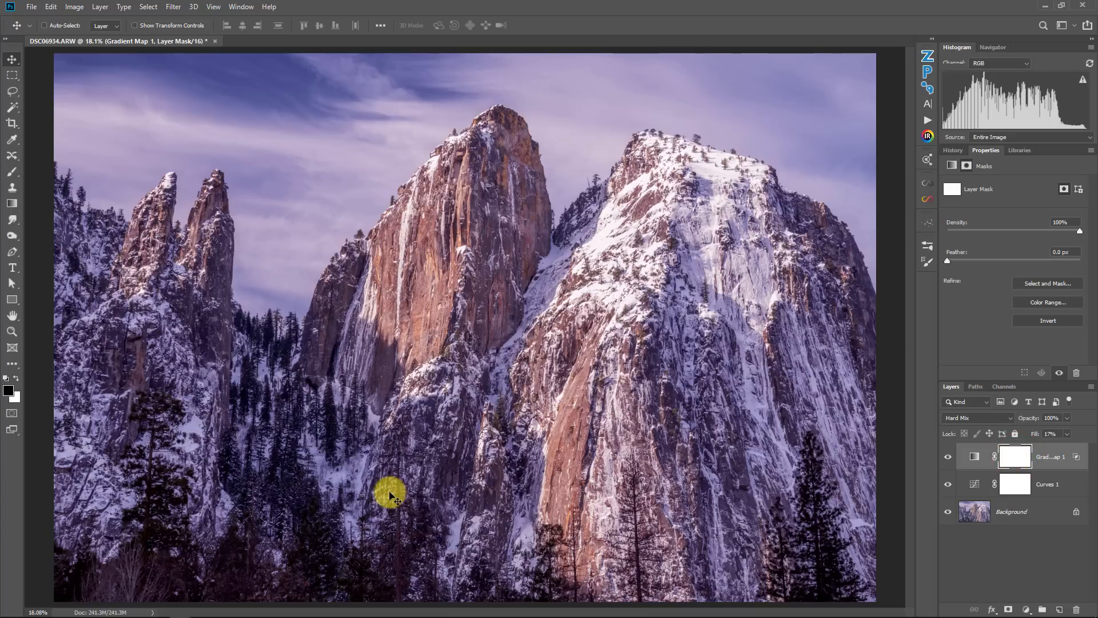
key(b)
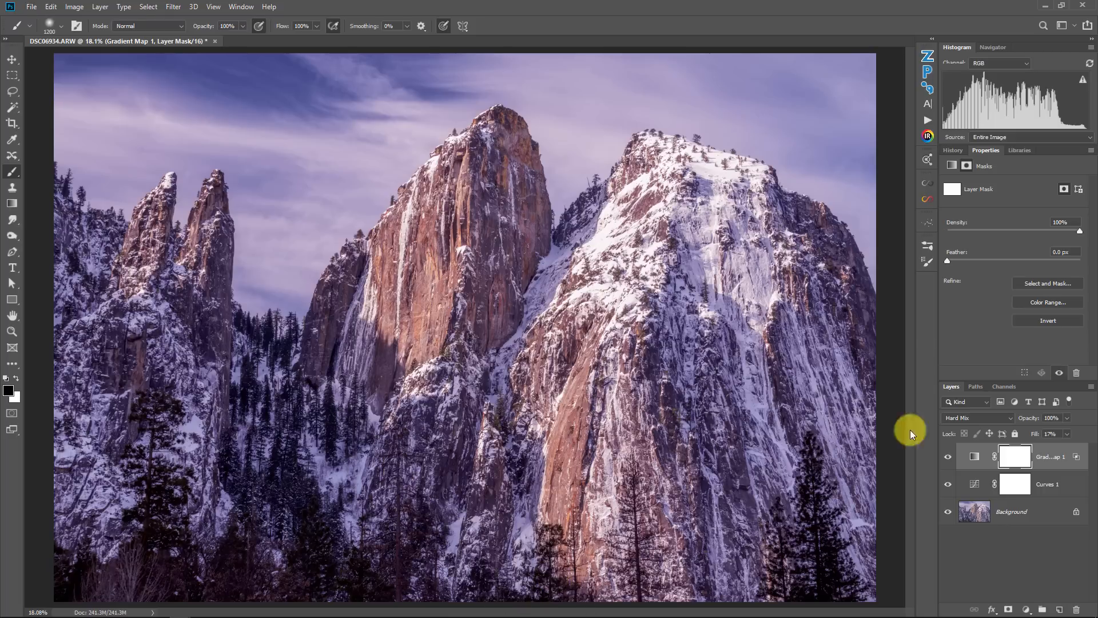
click(294, 497)
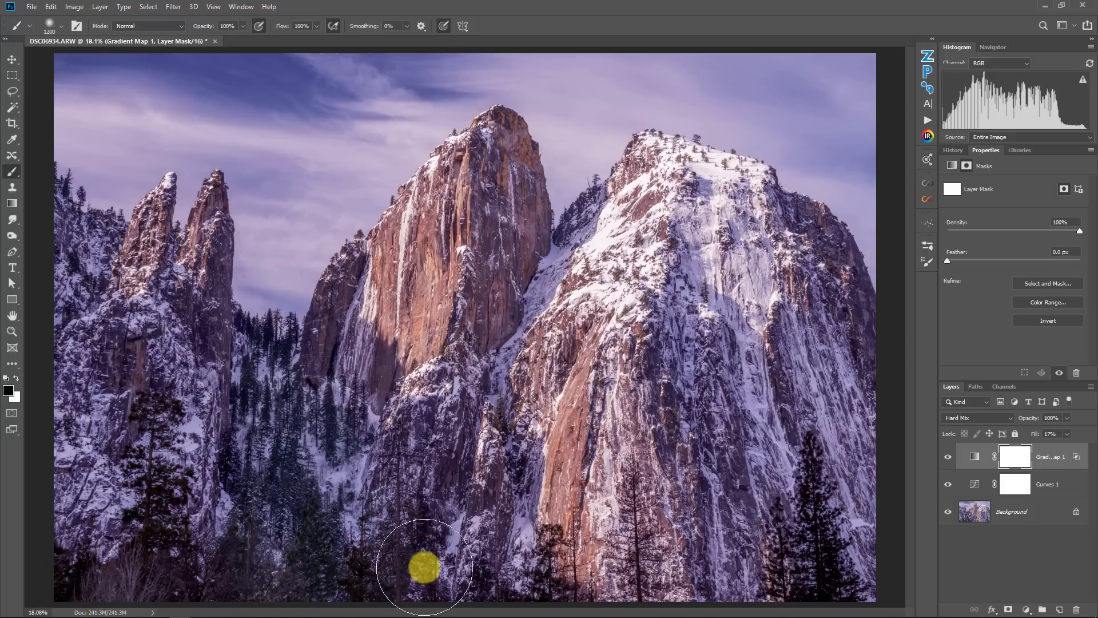
drag(851, 600, 840, 571)
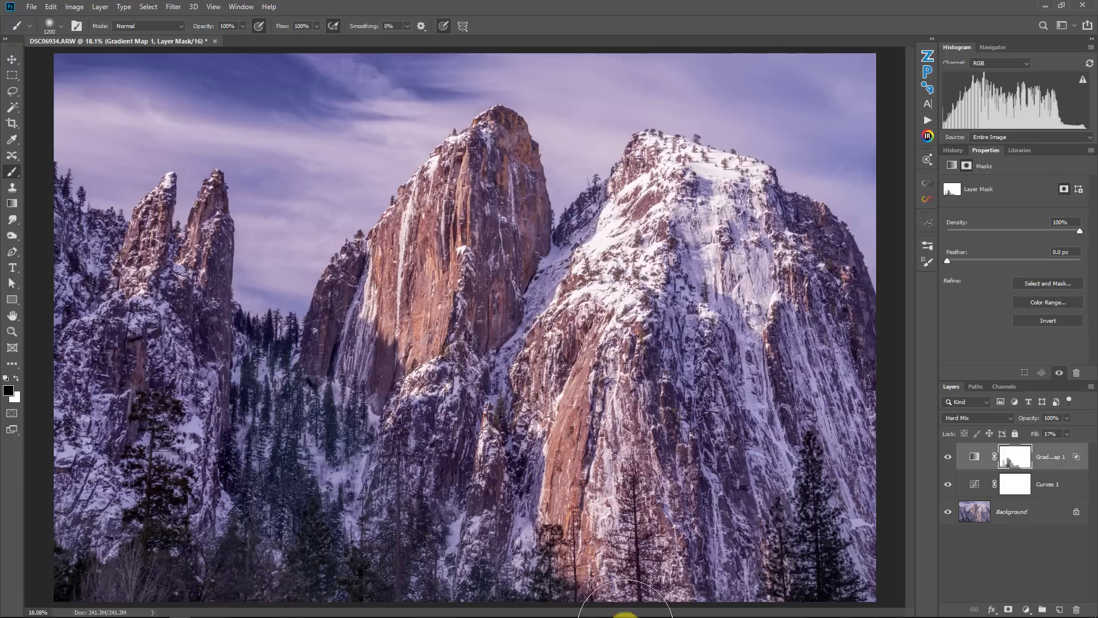
mouse_move(824, 535)
mouse_down()
mouse_move(604, 590)
mouse_move(429, 585)
mouse_up()
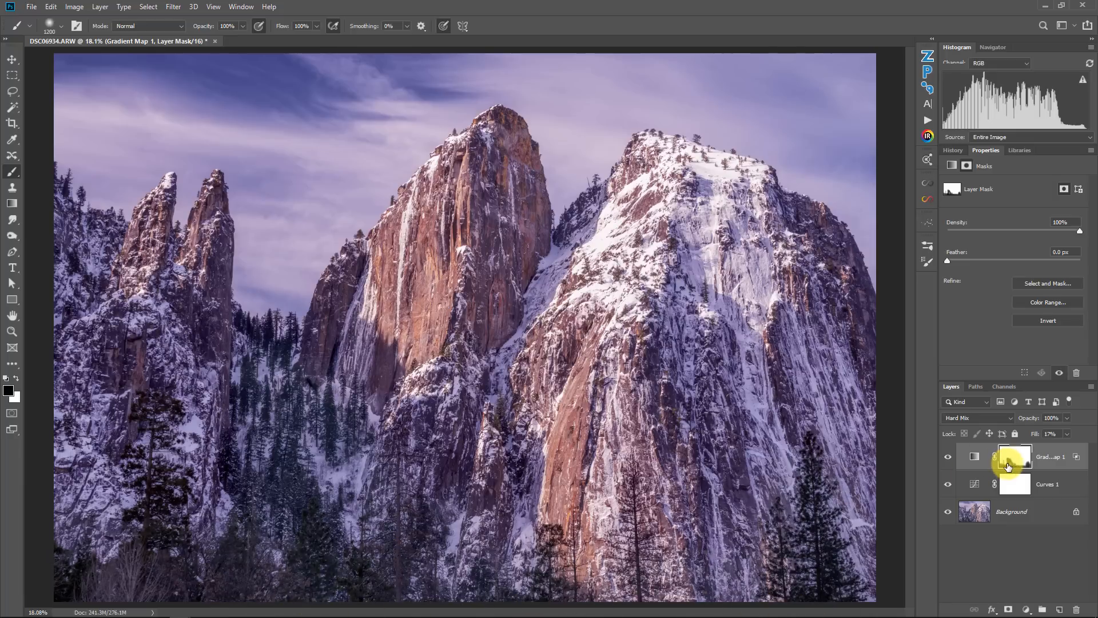
- Lower the Gradient Map layer's opacity to 80%
click(1065, 417)
click(945, 455)
click(946, 457)
click(946, 458)
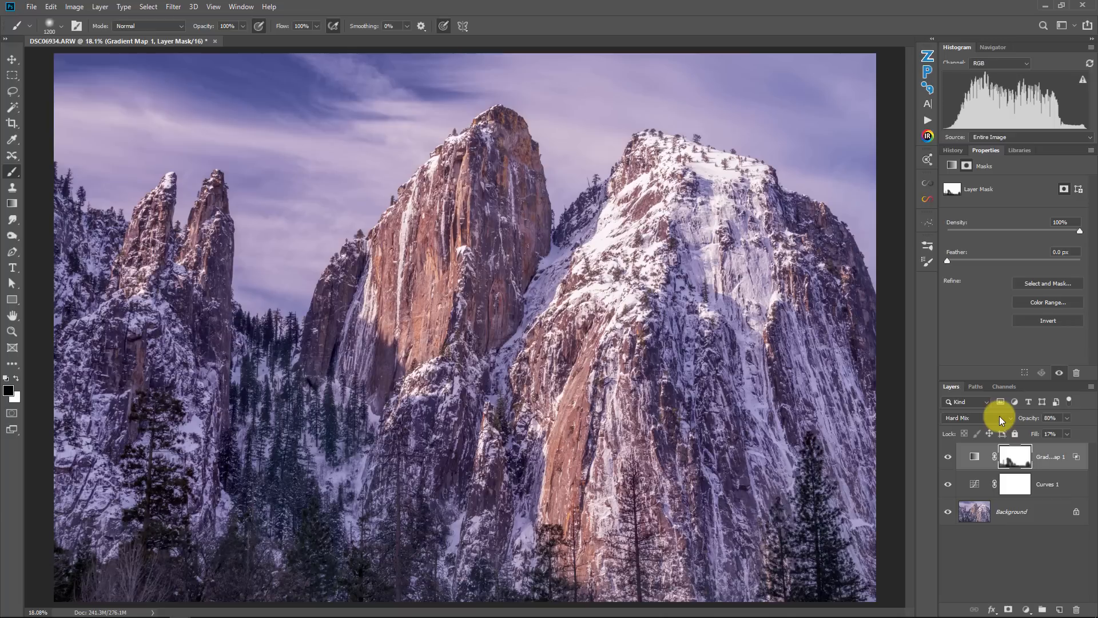
- Toggle the Gradient Map and Curves layers' visibility to compare the adjustments against the original
click(948, 456)
click(948, 456)
click(947, 485)
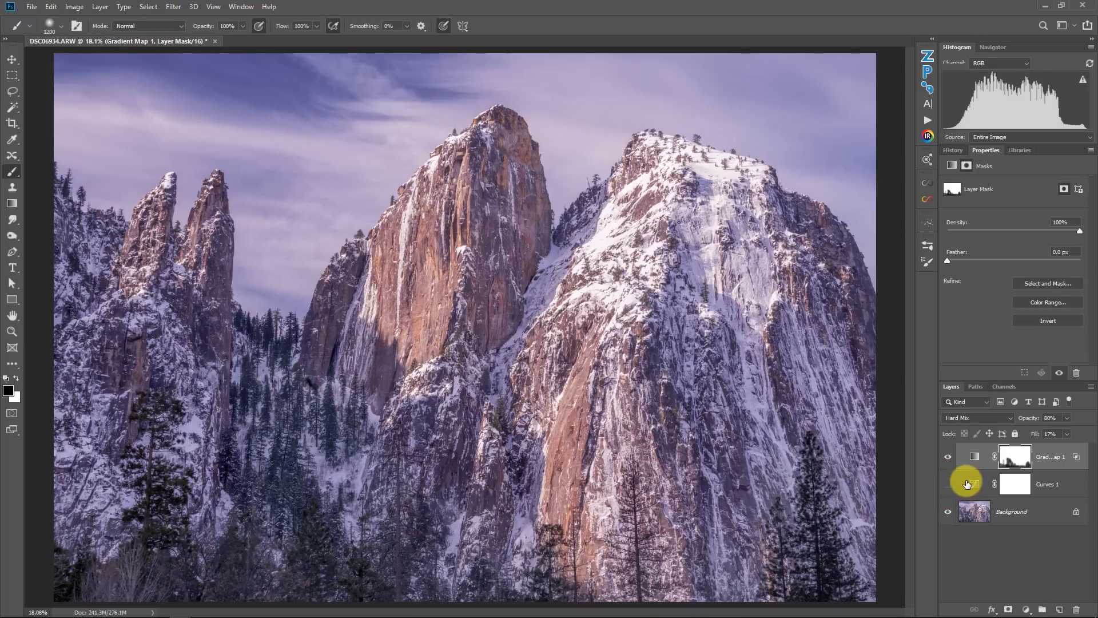
click(947, 457)
click(947, 456)
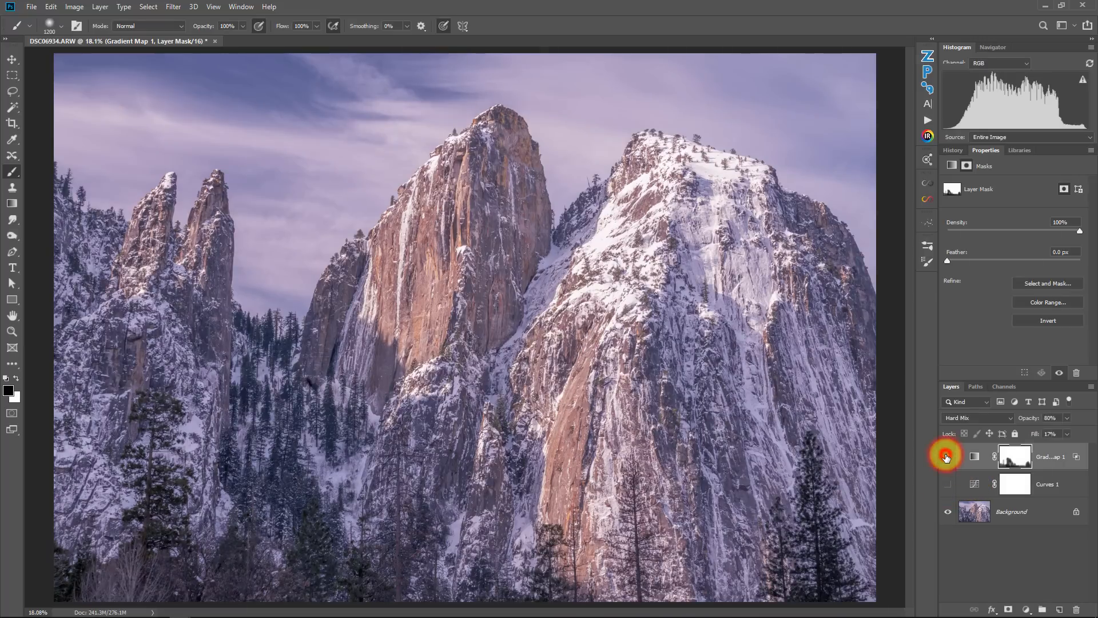
click(946, 456)
click(947, 456)
click(947, 456)
click(947, 456)
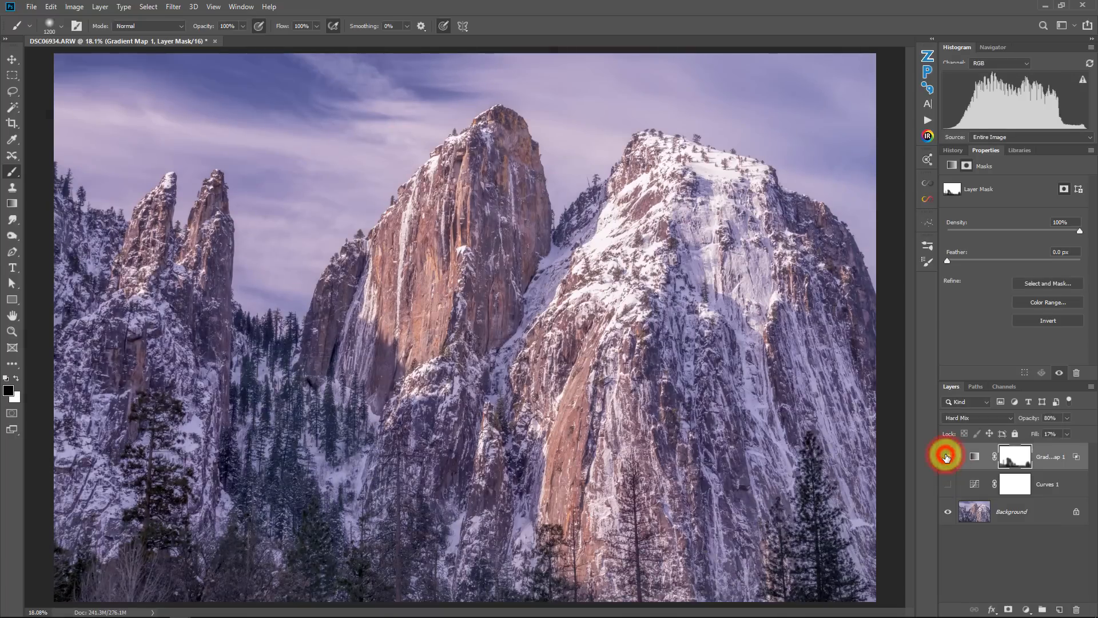
click(947, 484)
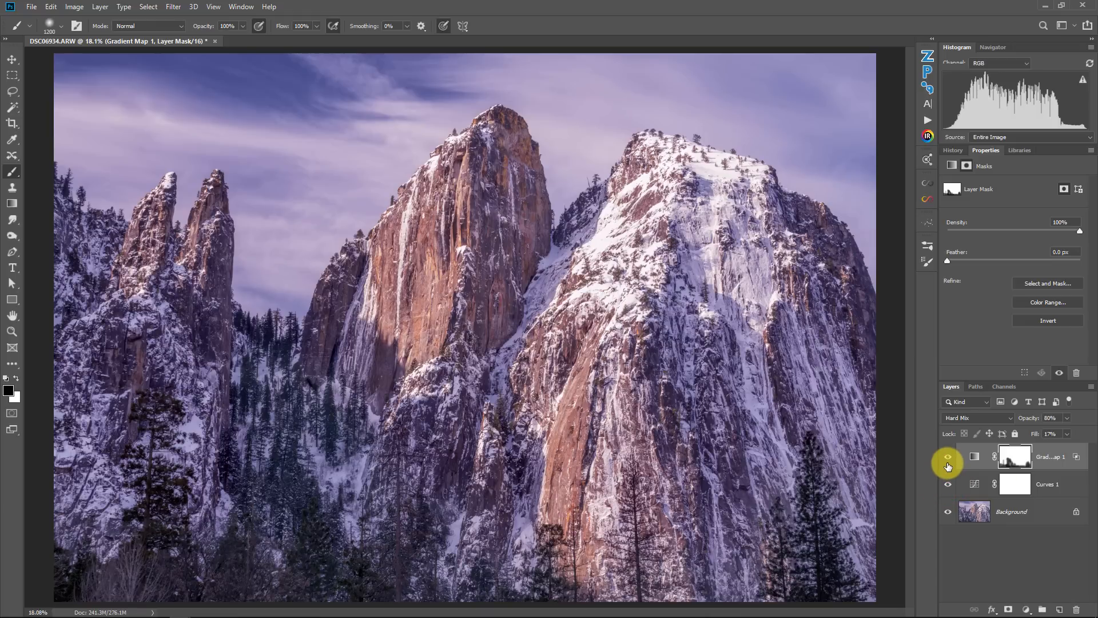
click(949, 457)
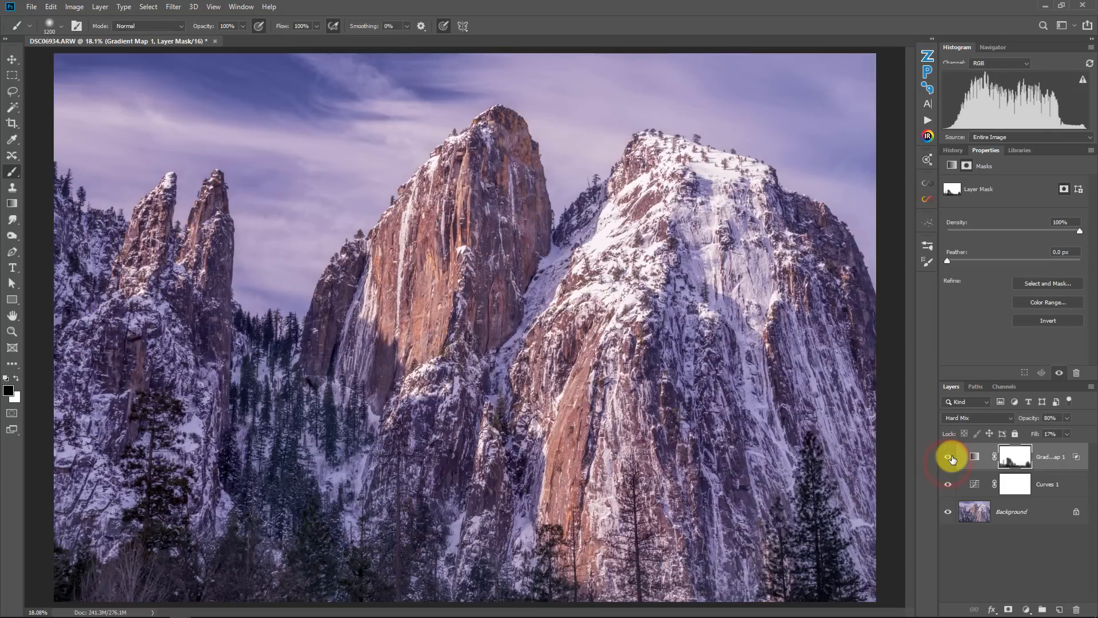